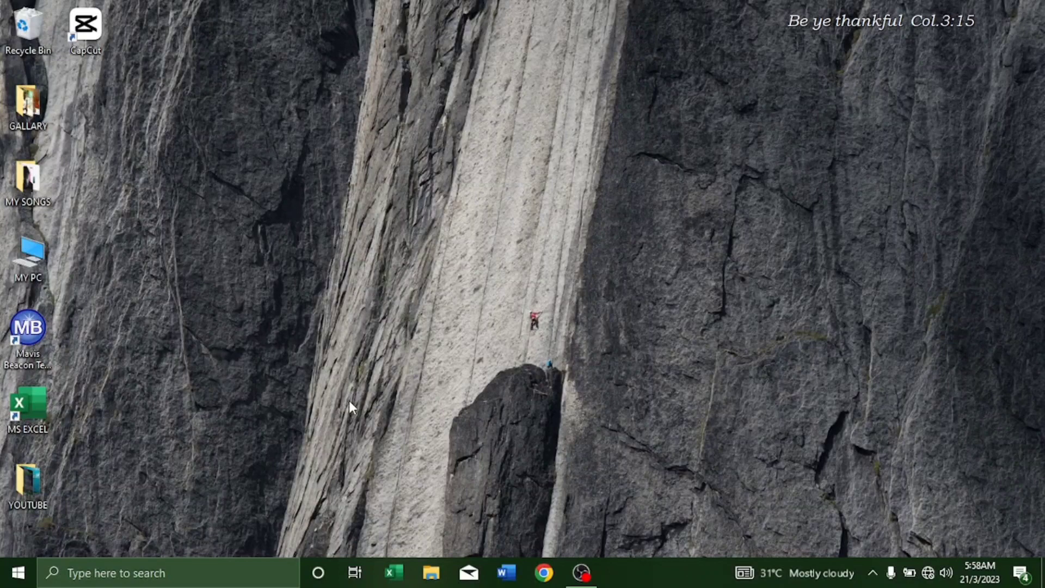
# Step: Launch Excel and open the GRADEBOOK workbook from the Recent files list
pyautogui.click(395, 573)
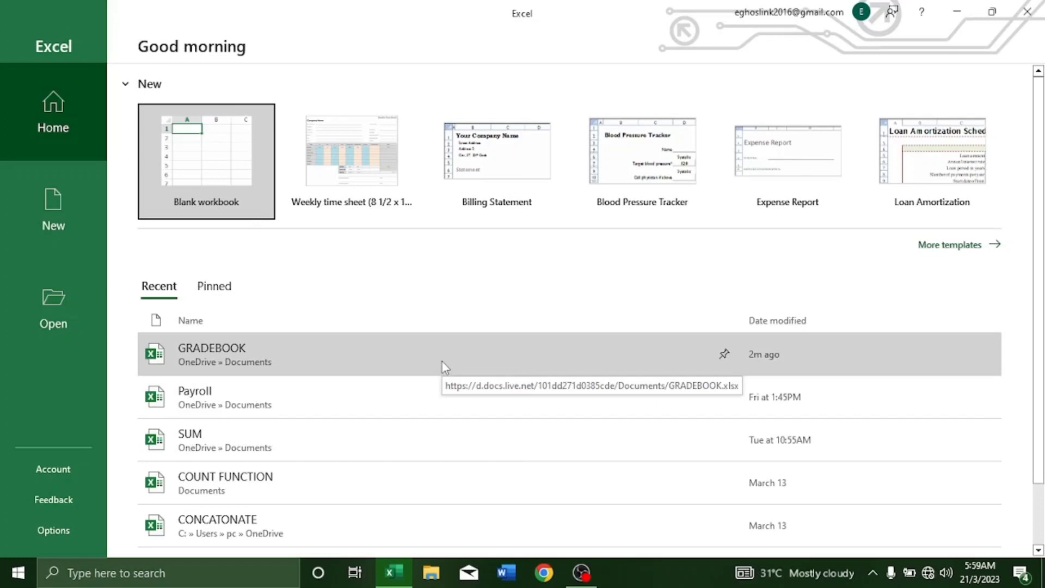
pyautogui.click(441, 362)
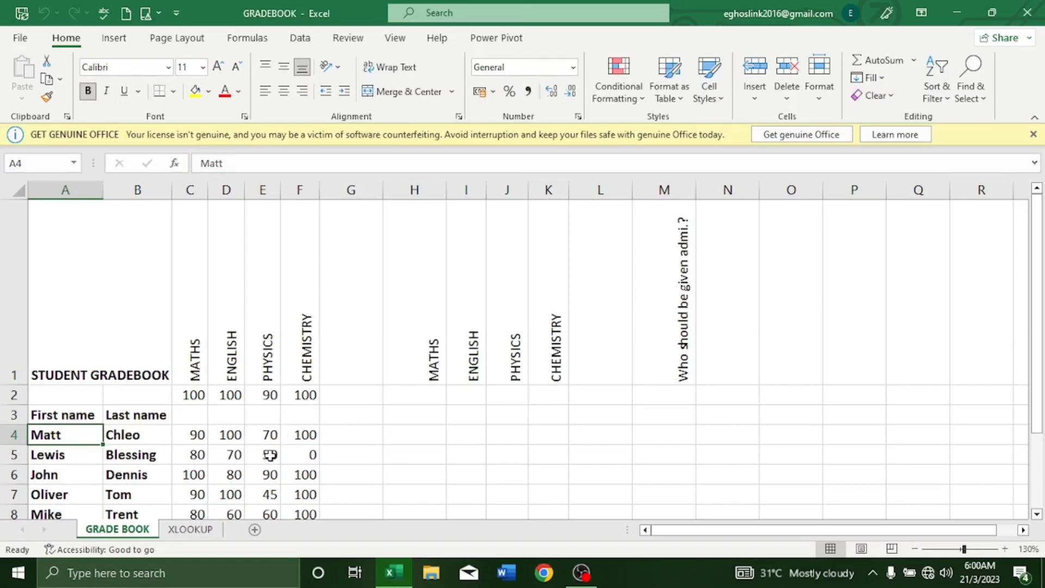
pyautogui.scroll(-1, 271, 455)
pyautogui.scroll(-2, 270, 455)
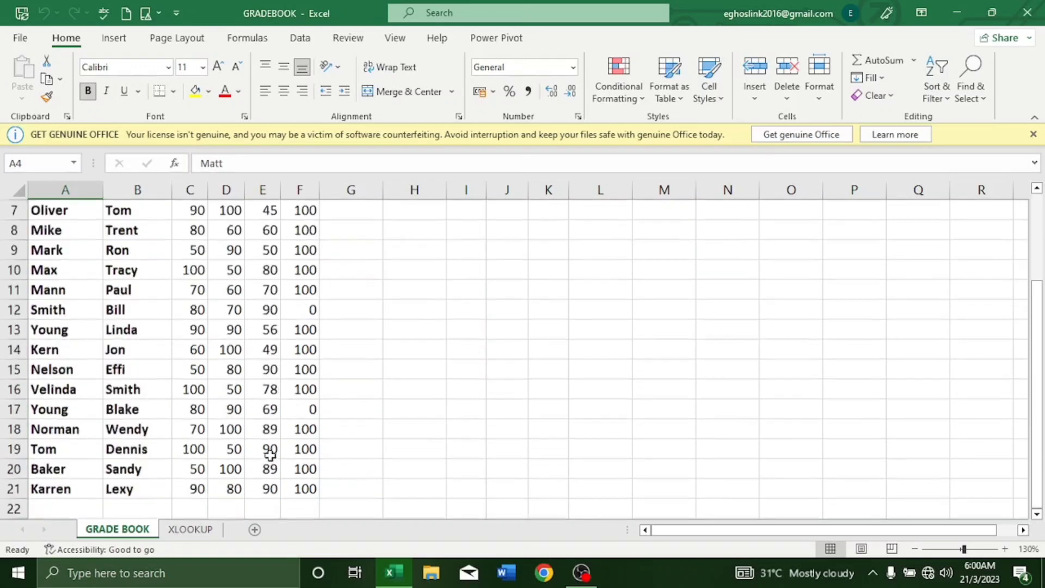
pyautogui.scroll(3, 271, 455)
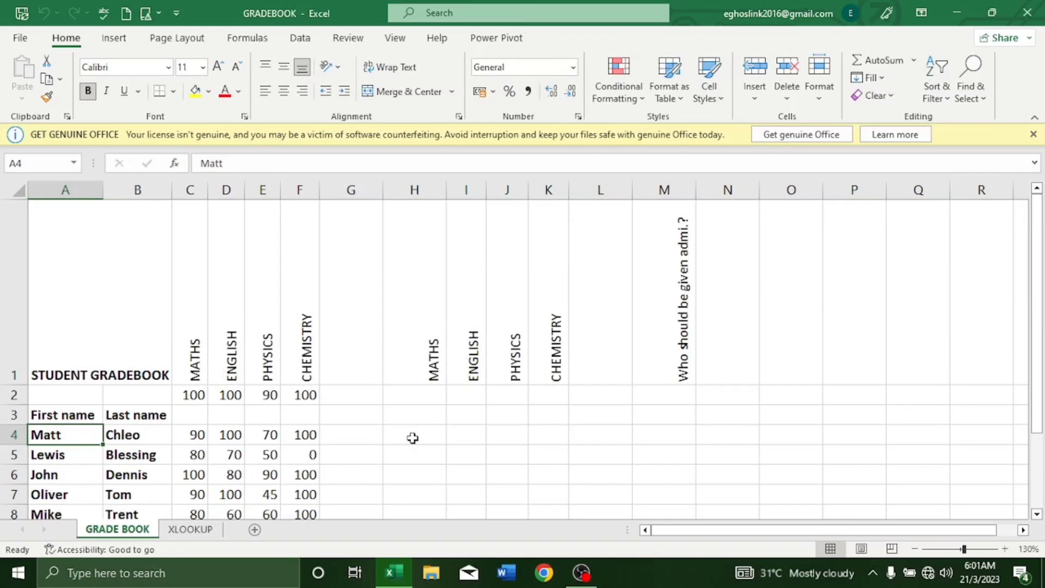
pyautogui.click(412, 438)
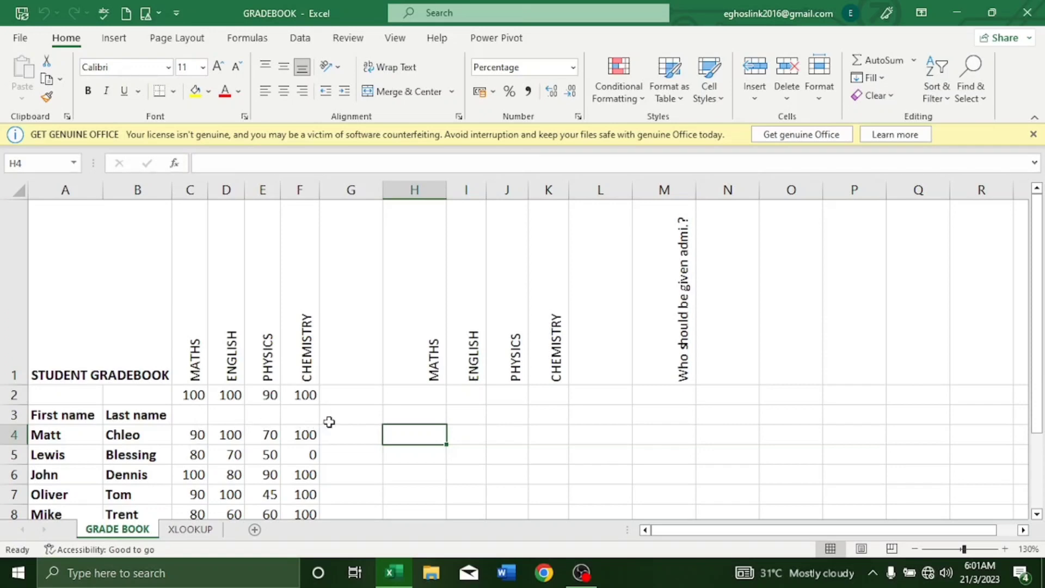
# Step: Enter =C4/C2 in H4 to show Matt's 90%, then fill it down column H
pyautogui.write('=')
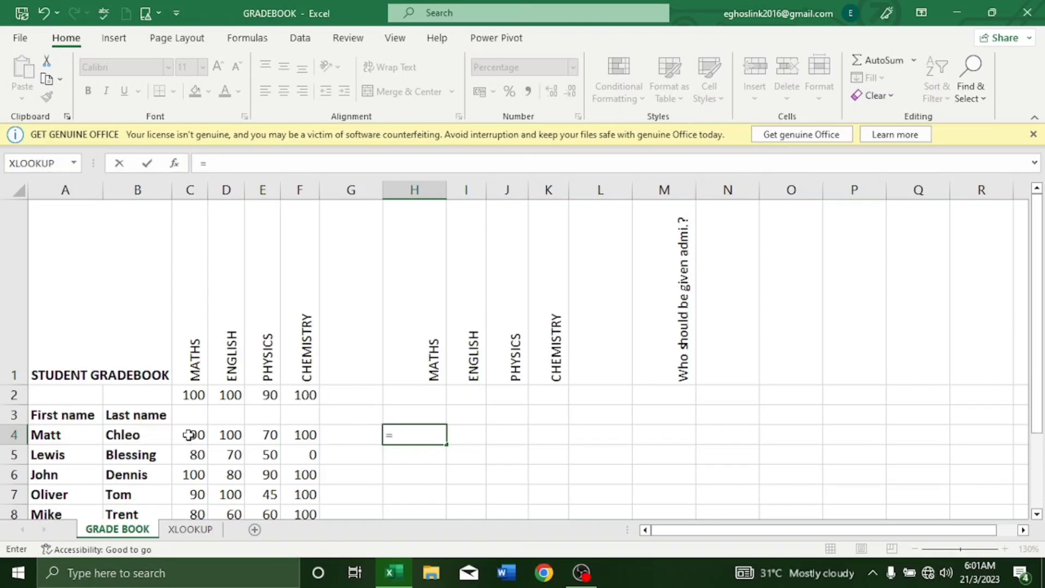
pyautogui.click(189, 435)
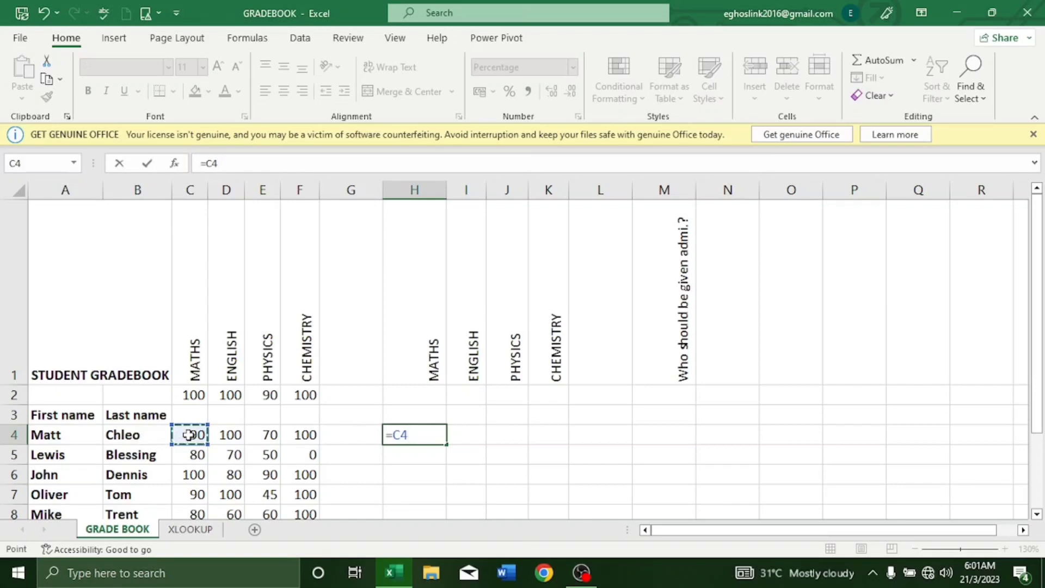
pyautogui.write('/')
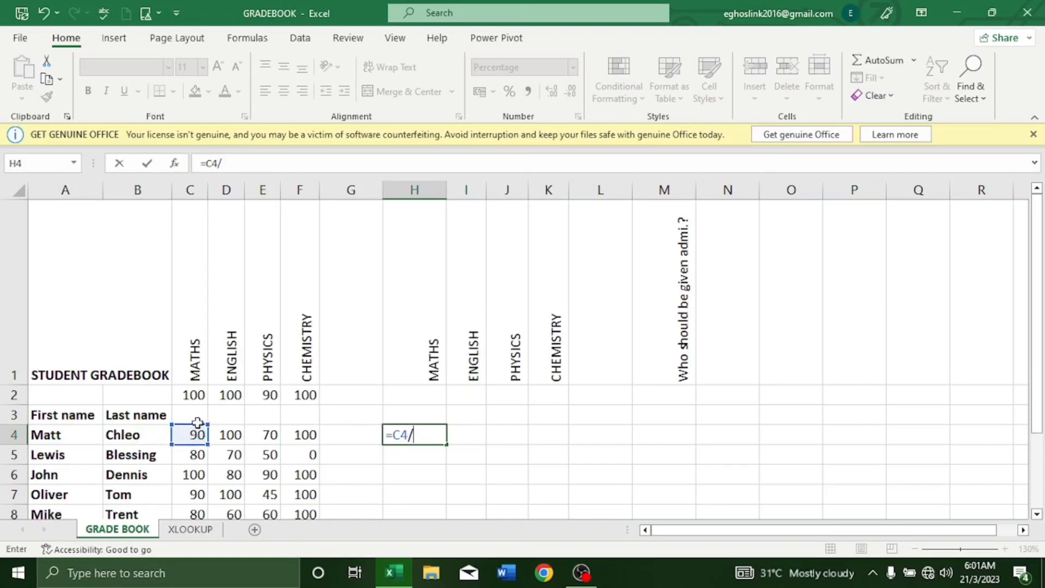
pyautogui.click(197, 392)
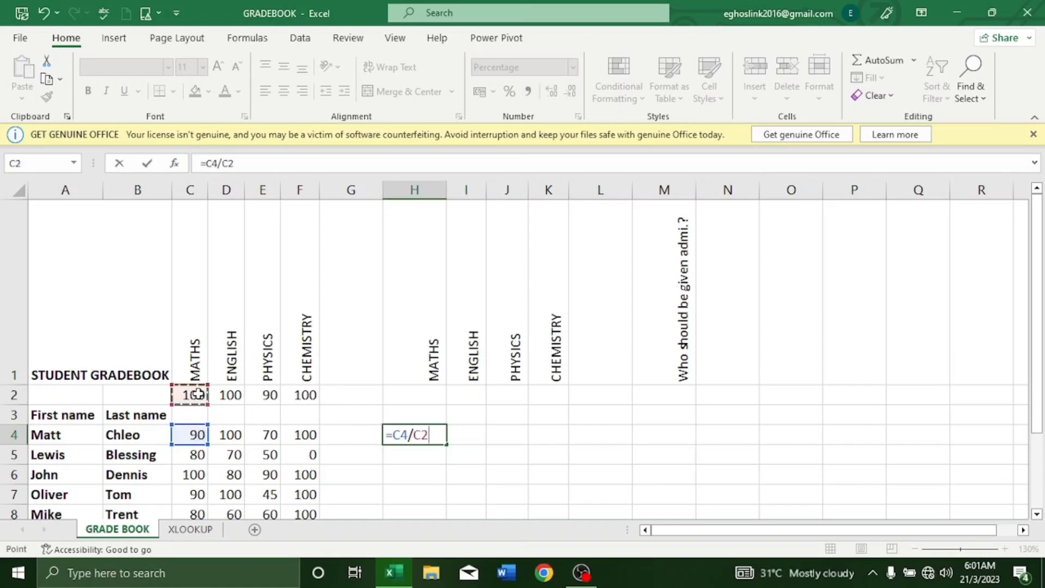
pyautogui.press('Return')
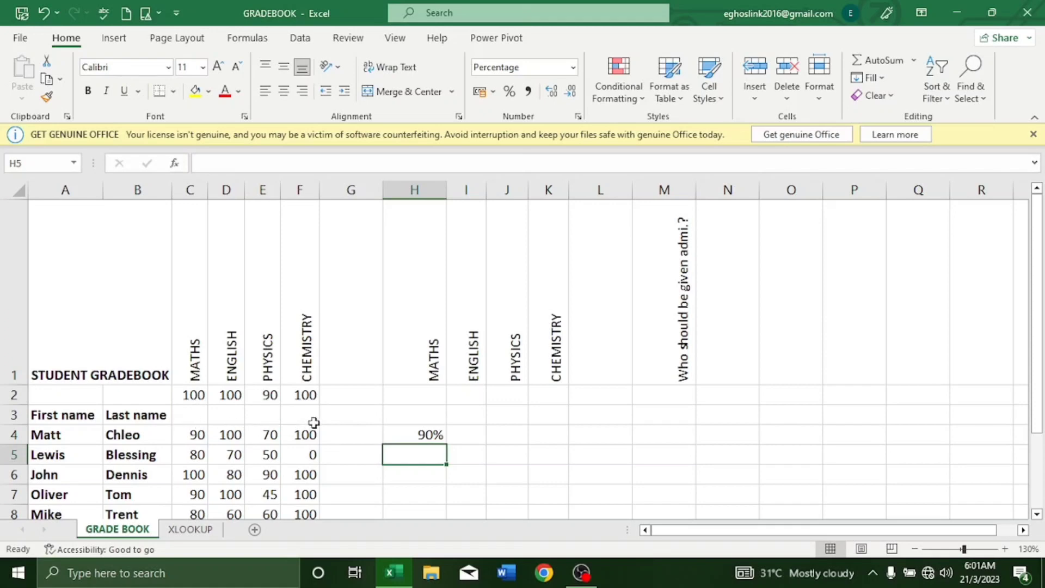
pyautogui.click(396, 433)
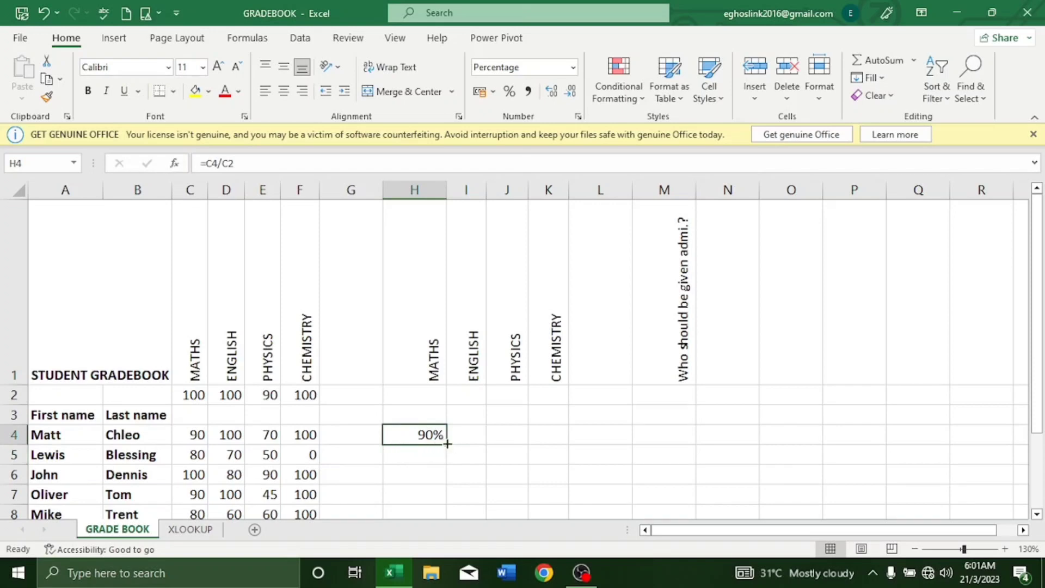
pyautogui.moveTo(447, 444); pyautogui.dragTo(442, 391)
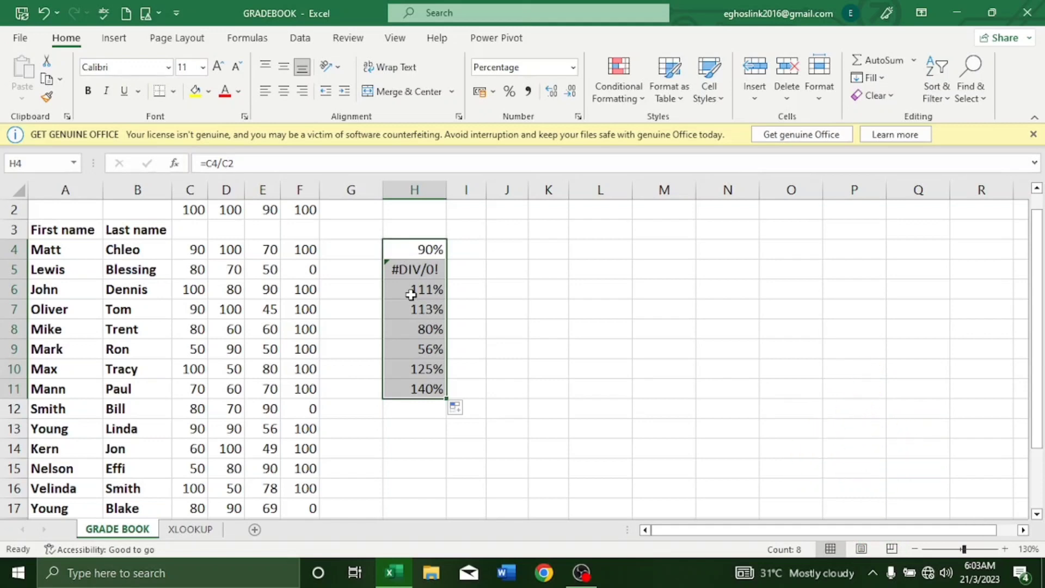
# Step: Clear H4:H11 and re-enter H4 as =C4/$C$2, giving 90%
pyautogui.rightClick(411, 296)
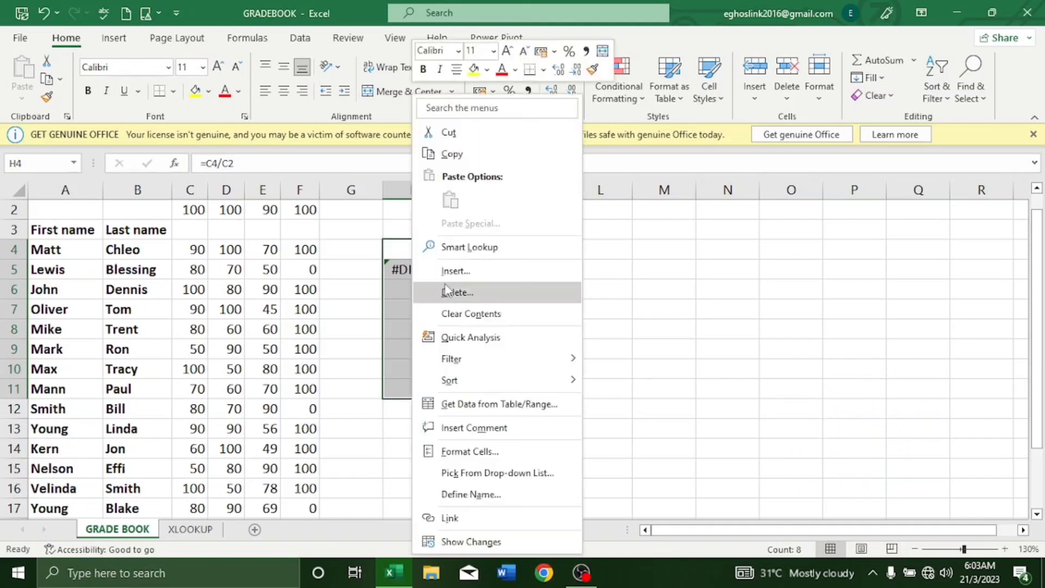
pyautogui.click(458, 318)
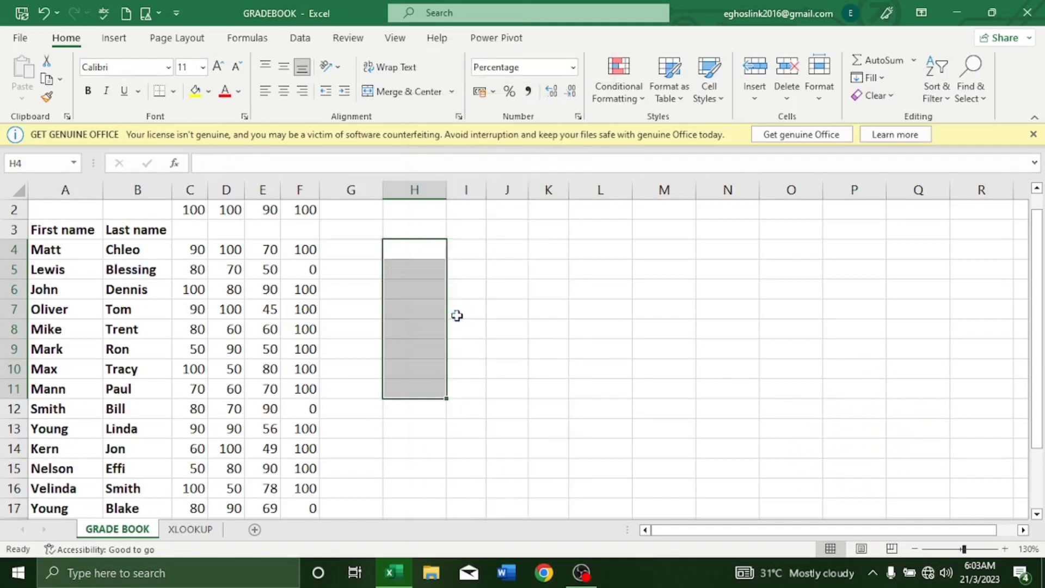
pyautogui.click(406, 247)
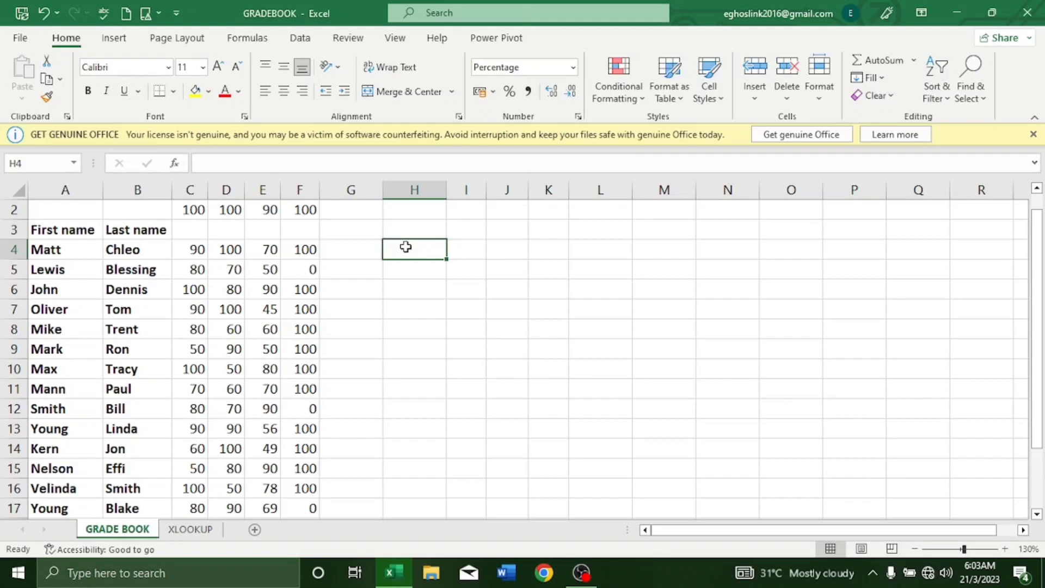
pyautogui.write('=')
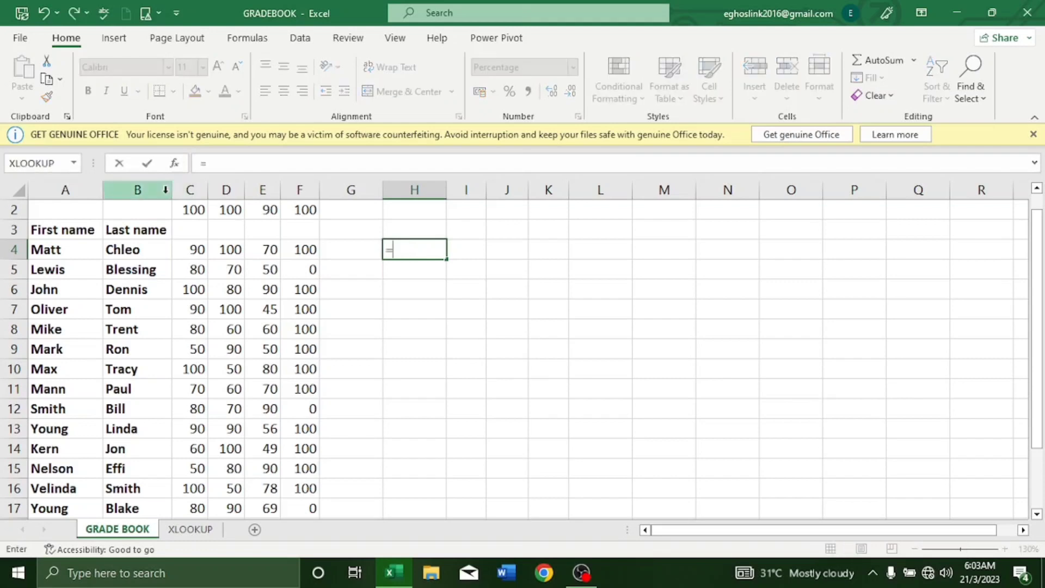
pyautogui.click(193, 249)
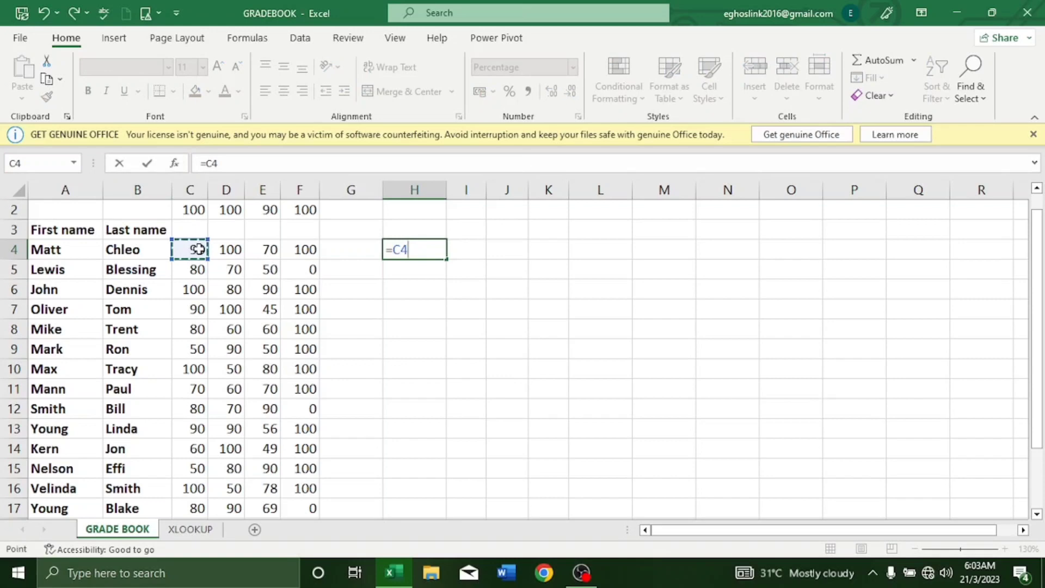
pyautogui.write('/')
pyautogui.click(196, 208)
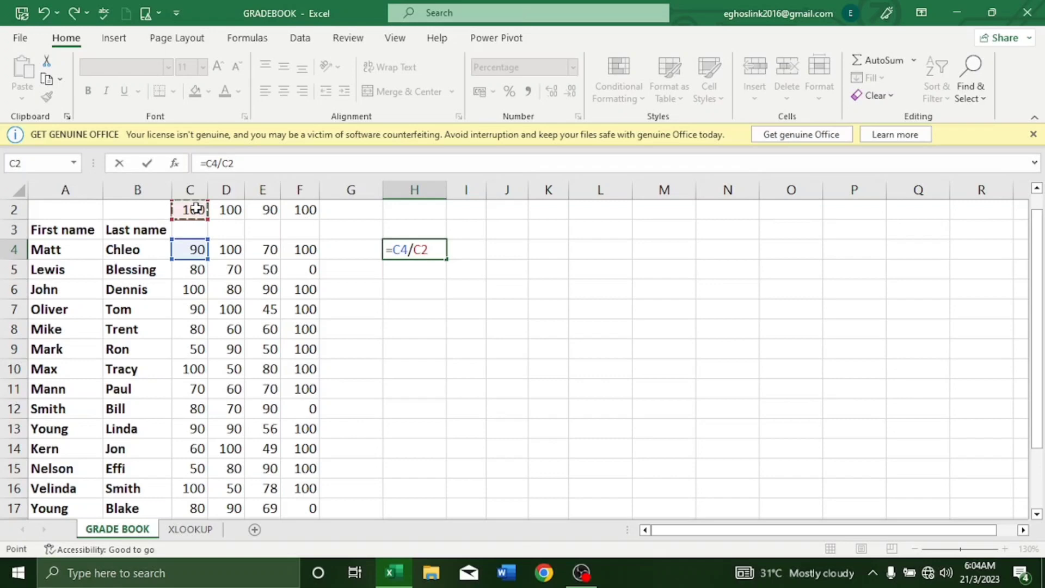
pyautogui.press('F4')
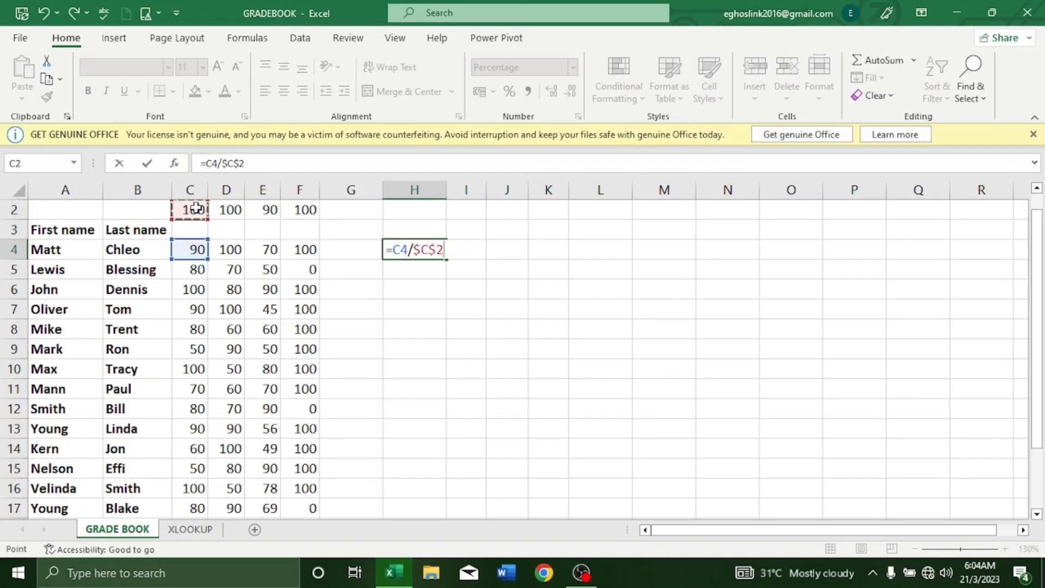
pyautogui.hotkey('ctrl', 'Return')
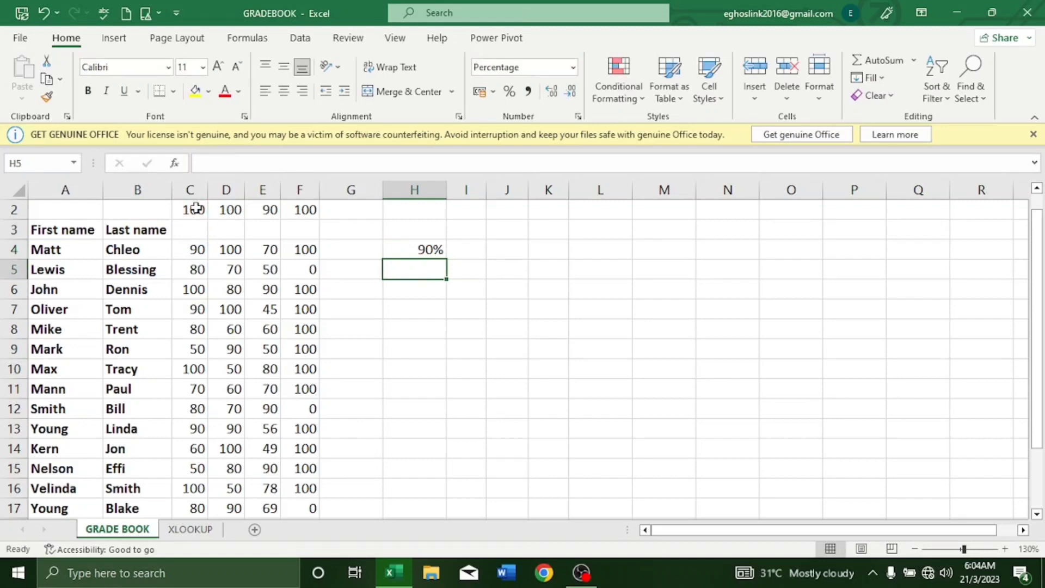
pyautogui.press('Up')
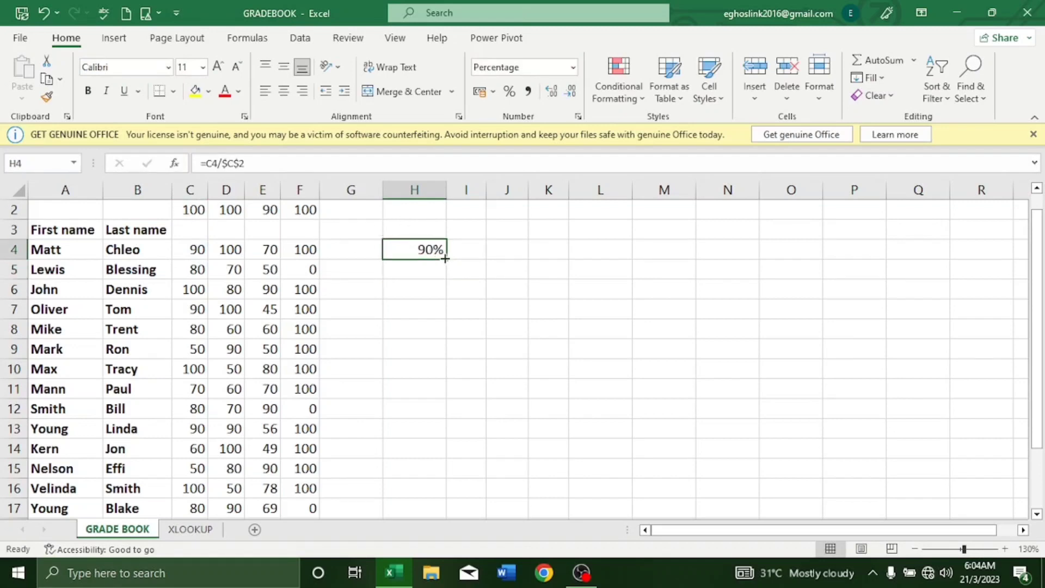
# Step: Fill H4's formula down to row 21 and across to the CHEMISTRY column K
pyautogui.moveTo(445, 258); pyautogui.dragTo(447, 467)
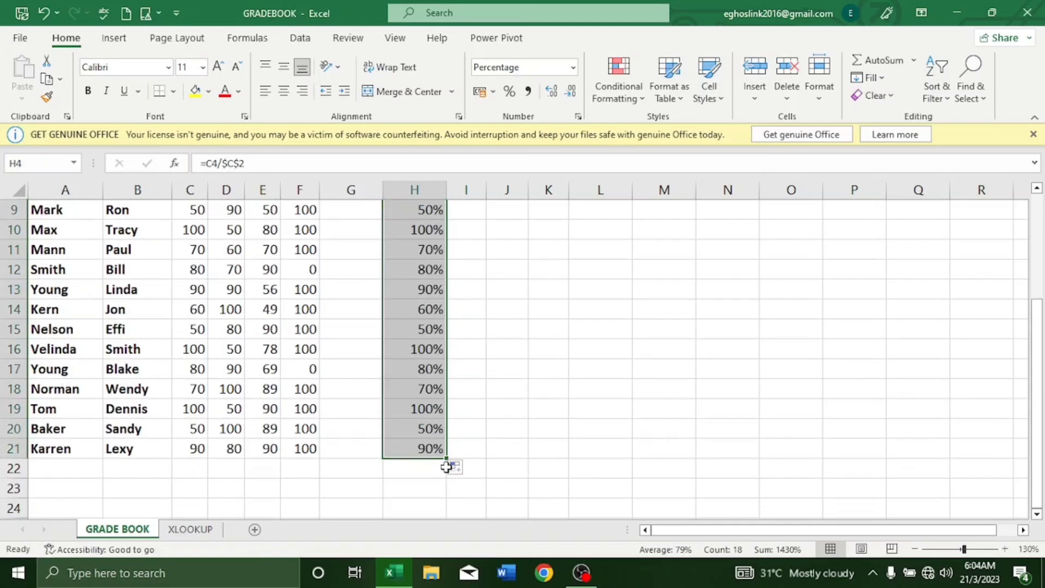
pyautogui.moveTo(449, 459); pyautogui.dragTo(561, 460)
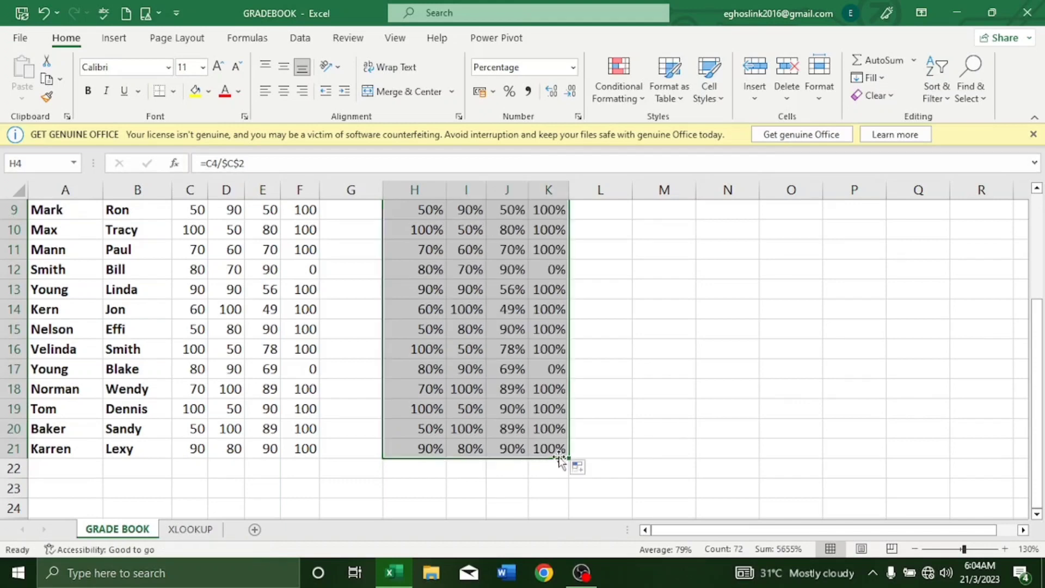
pyautogui.scroll(2, 599, 383)
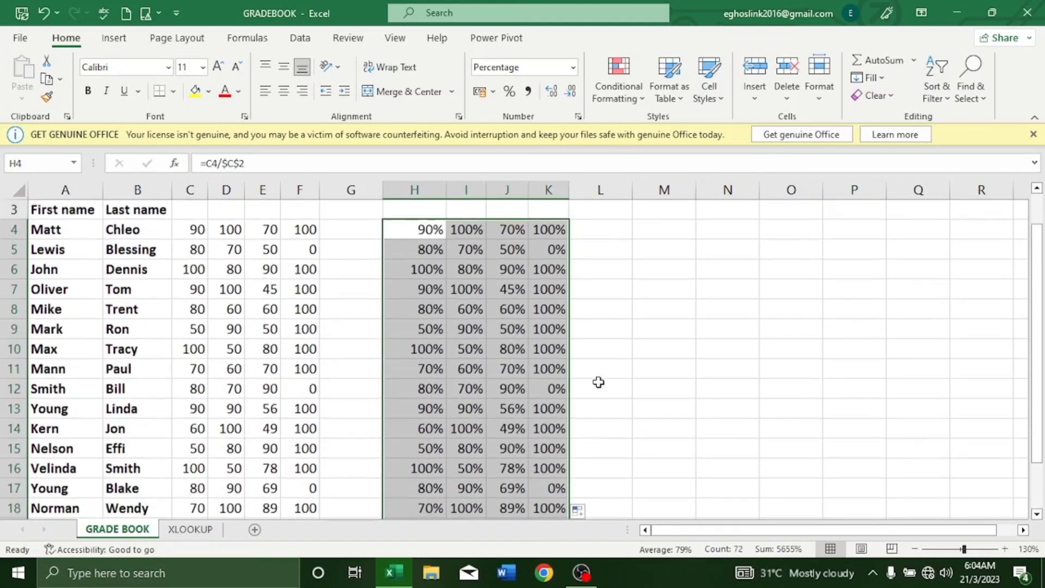
pyautogui.scroll(1, 599, 383)
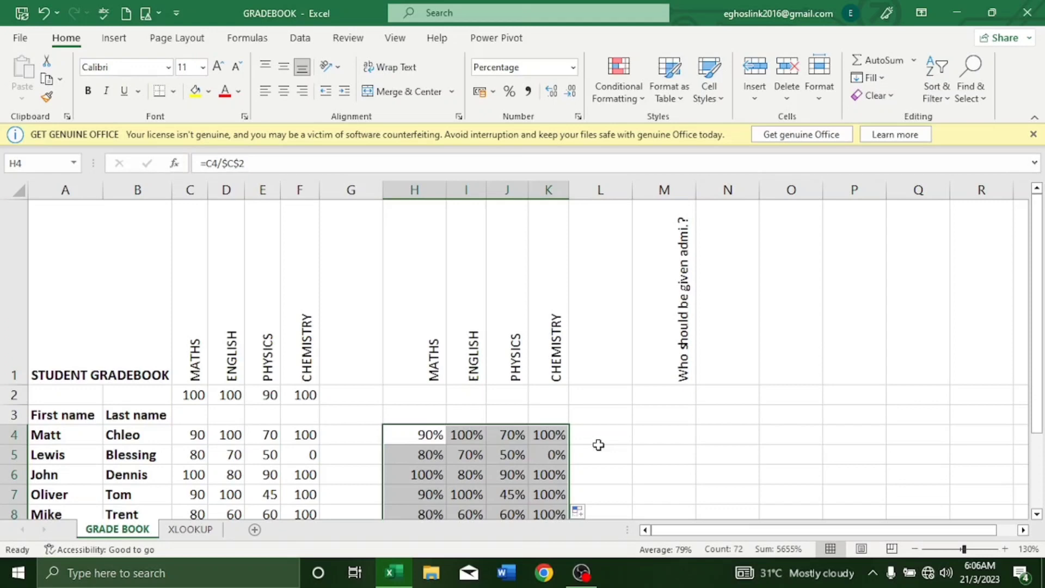
pyautogui.click(193, 430)
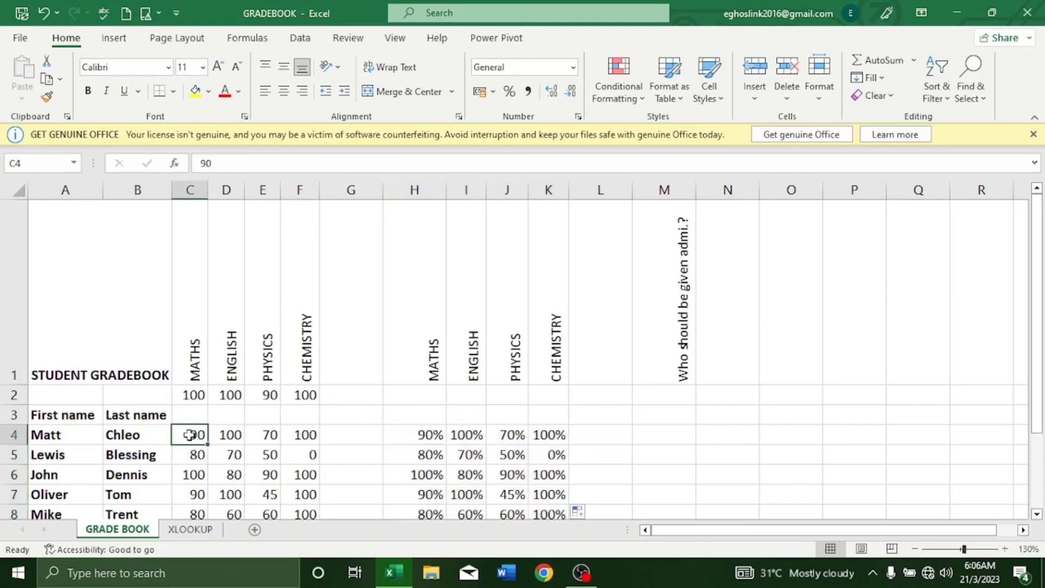
pyautogui.moveTo(189, 434); pyautogui.dragTo(194, 488)
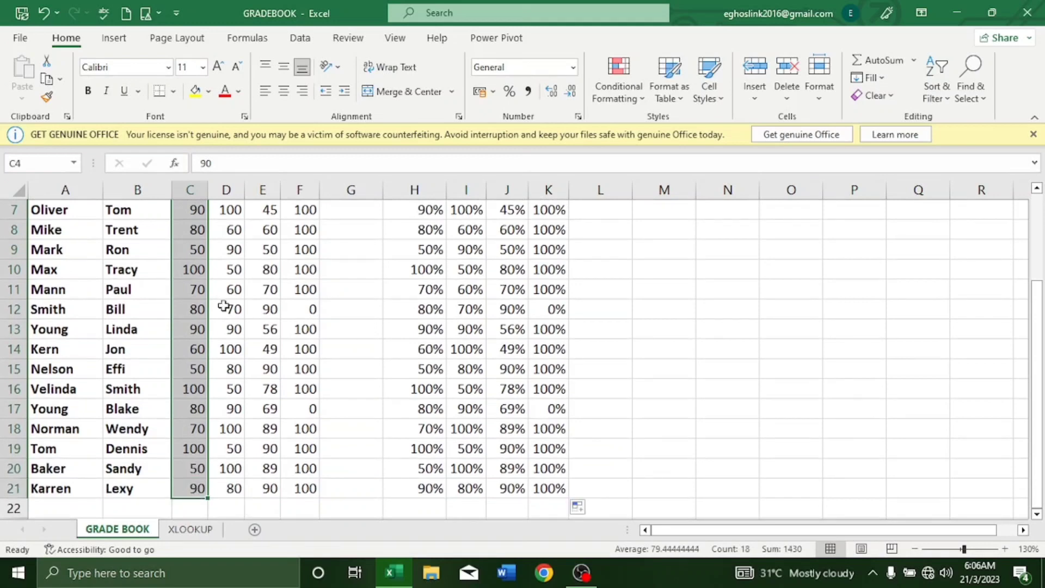
pyautogui.scroll(1, 192, 227)
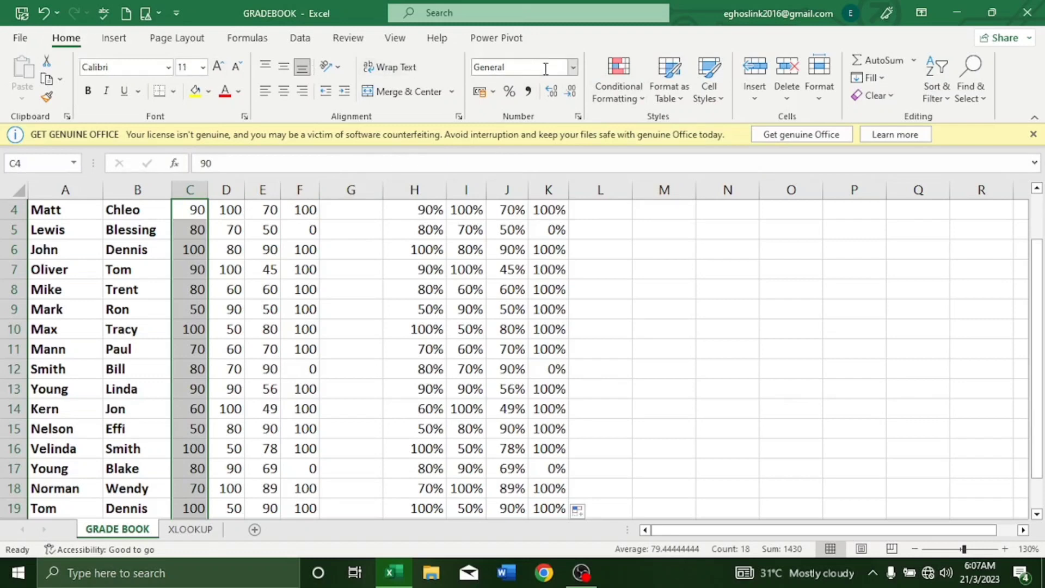
# Step: Apply 3 Traffic Lights (Rimmed) icons to the maths scores and autofit column C
pyautogui.click(646, 101)
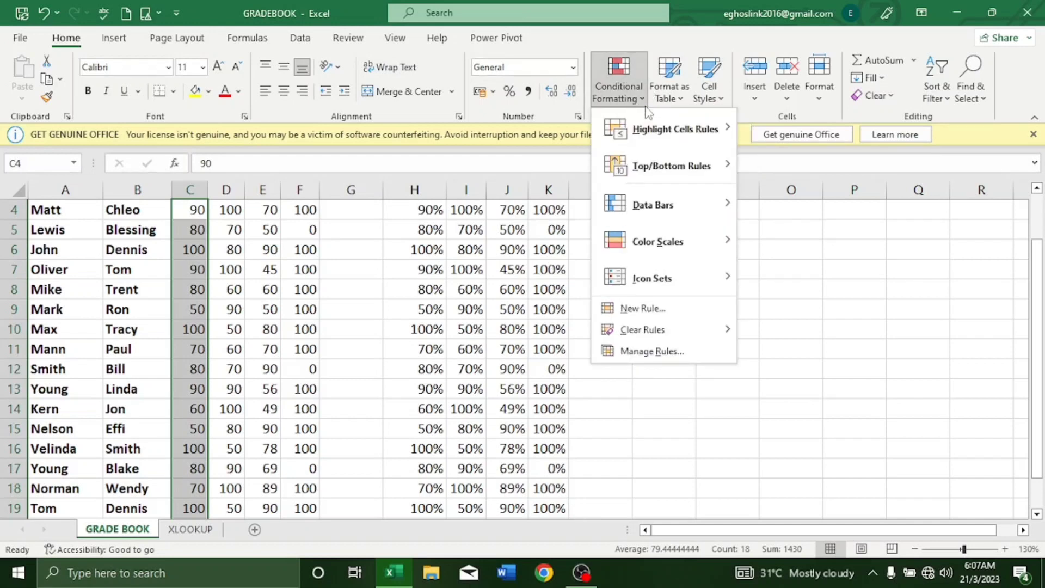
pyautogui.moveTo(649, 244)
pyautogui.moveTo(645, 280)
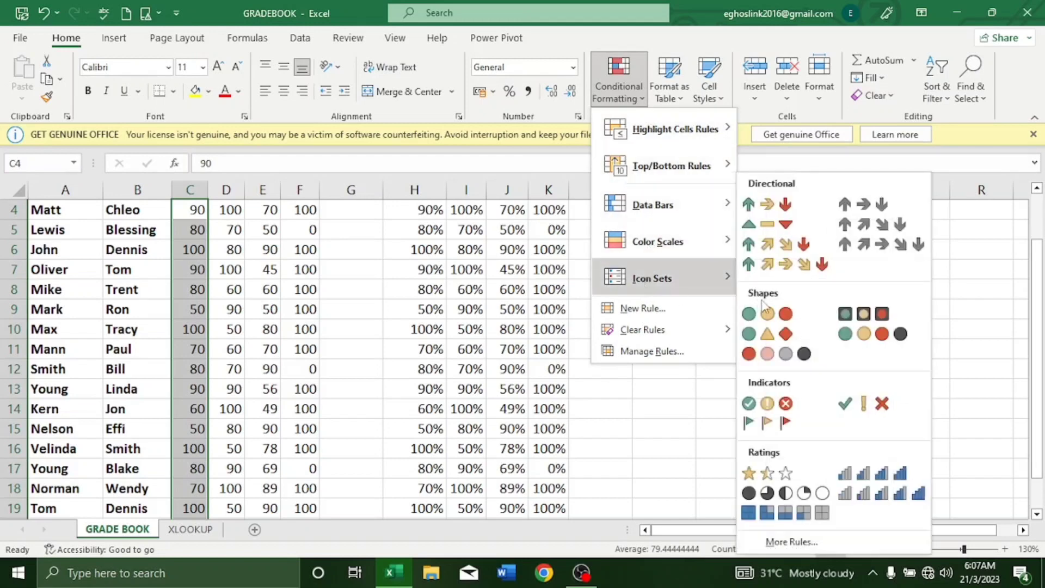
pyautogui.click(851, 316)
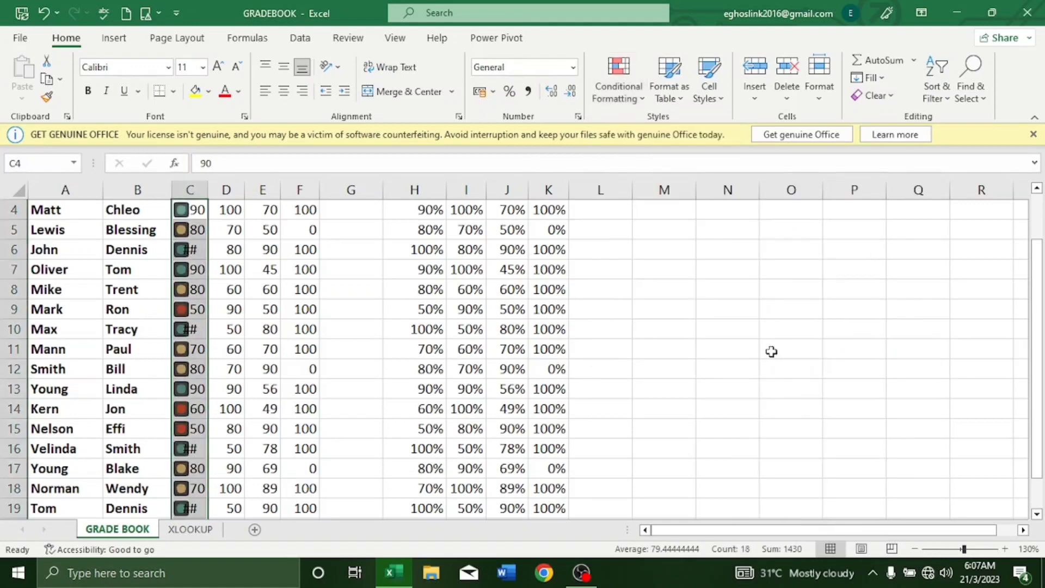
pyautogui.scroll(1, 771, 352)
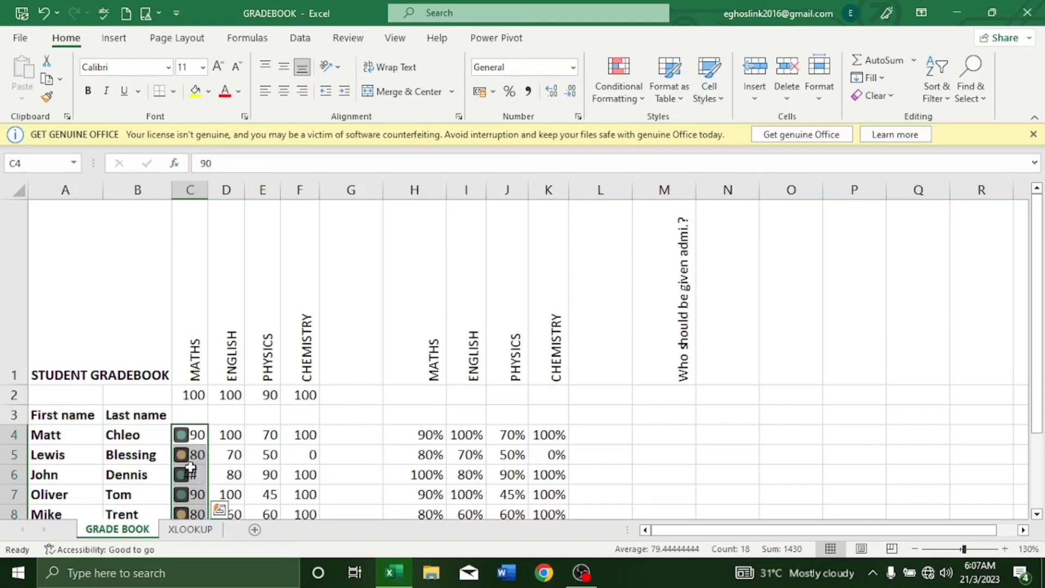
pyautogui.doubleClick(207, 189)
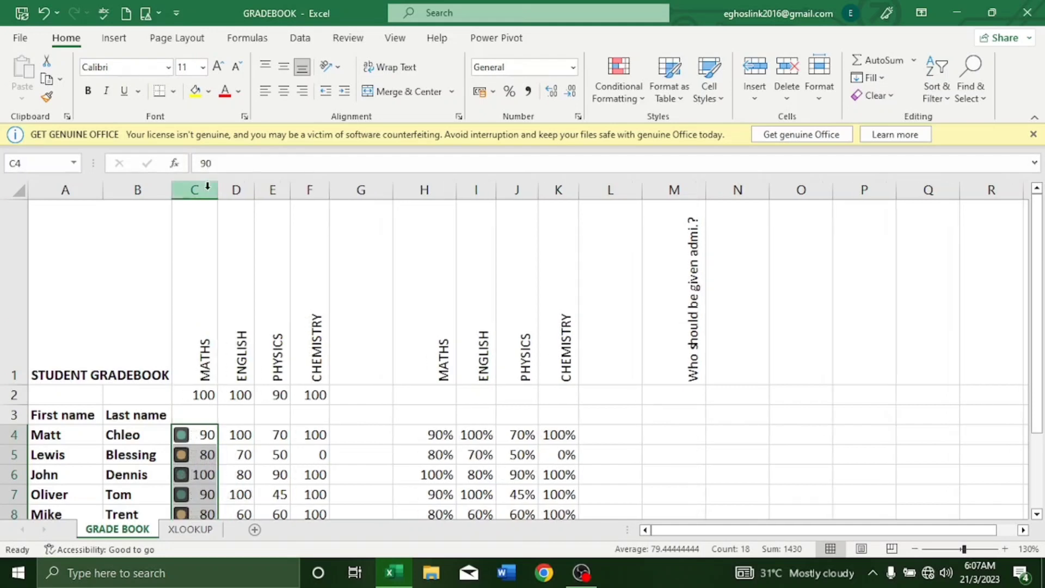
# Step: Select the English scores in column D and apply 3 Traffic Lights (Rimmed) icons
pyautogui.scroll(-1, 210, 204)
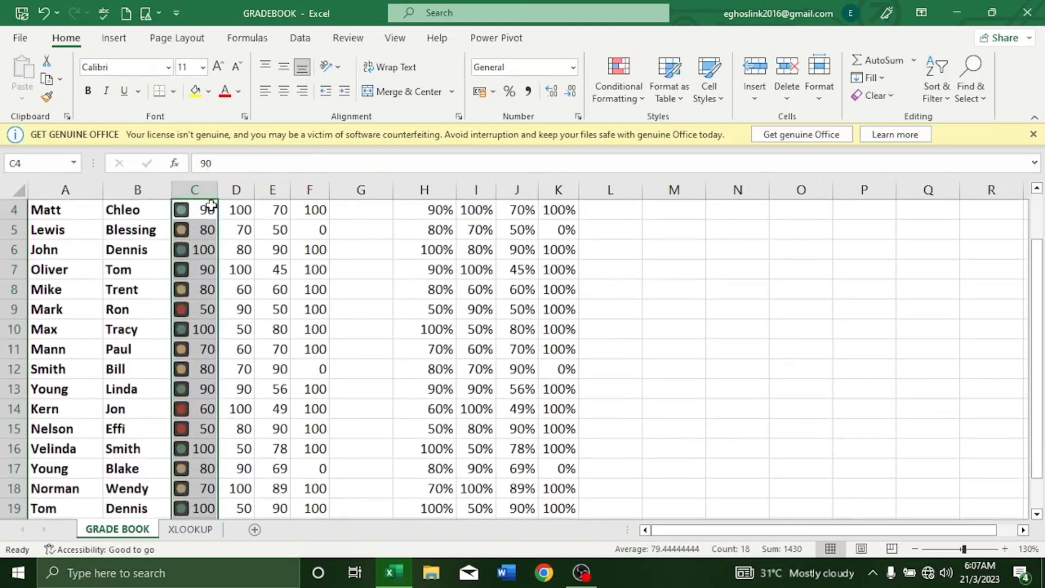
pyautogui.scroll(1, 238, 308)
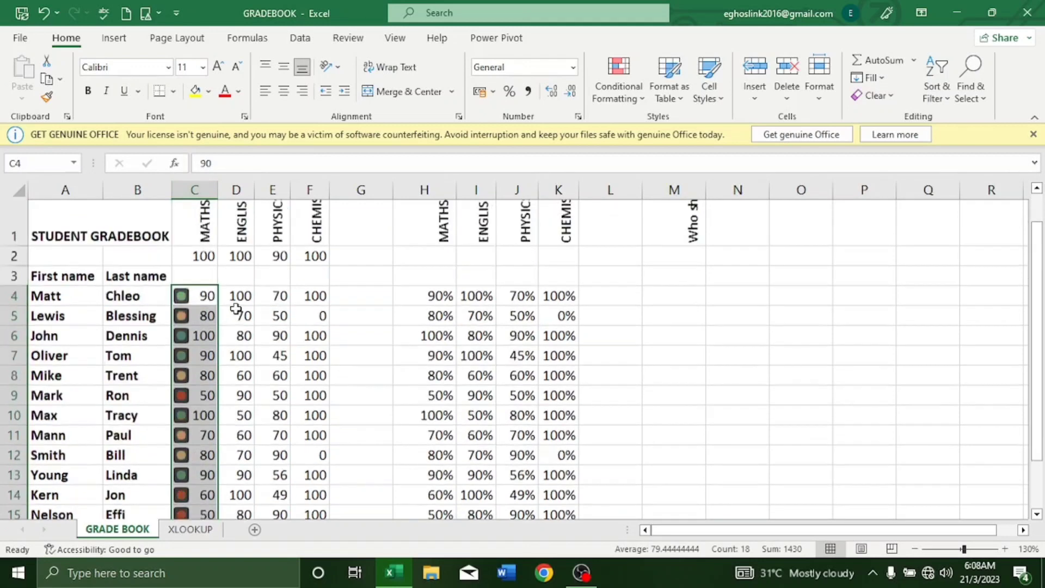
pyautogui.click(240, 436)
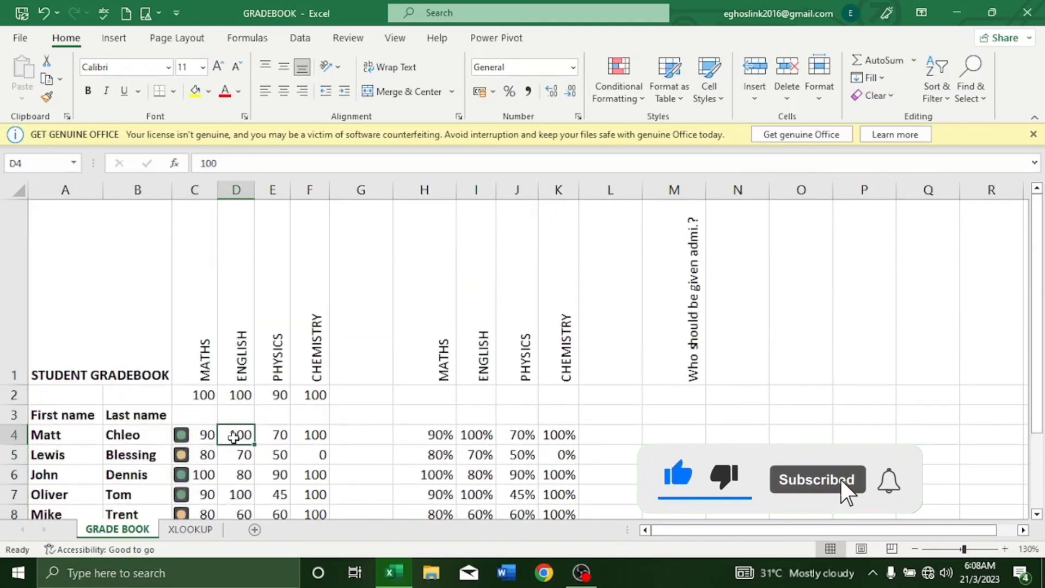
pyautogui.moveTo(234, 438); pyautogui.dragTo(234, 471)
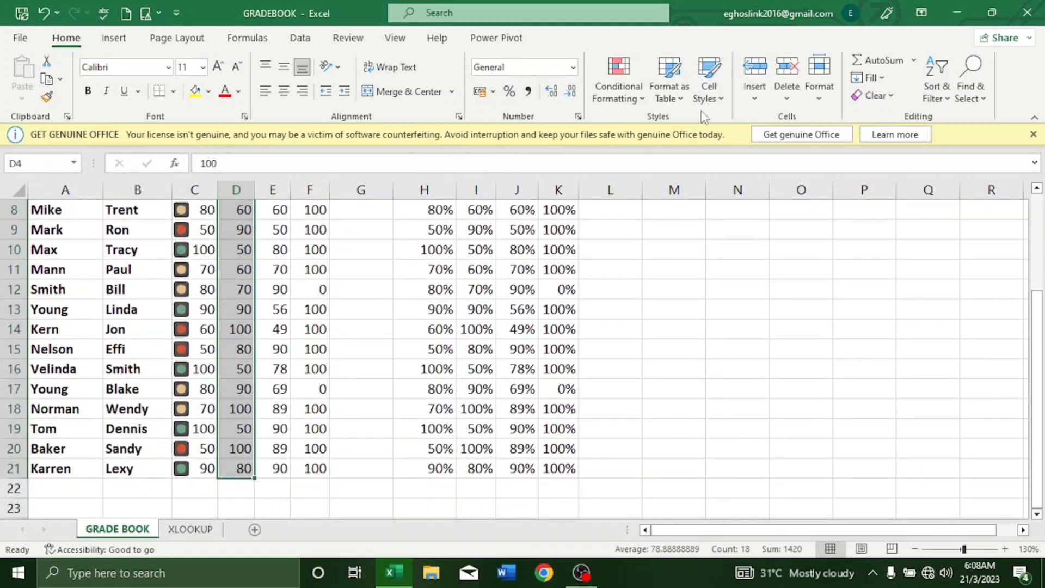
pyautogui.click(642, 102)
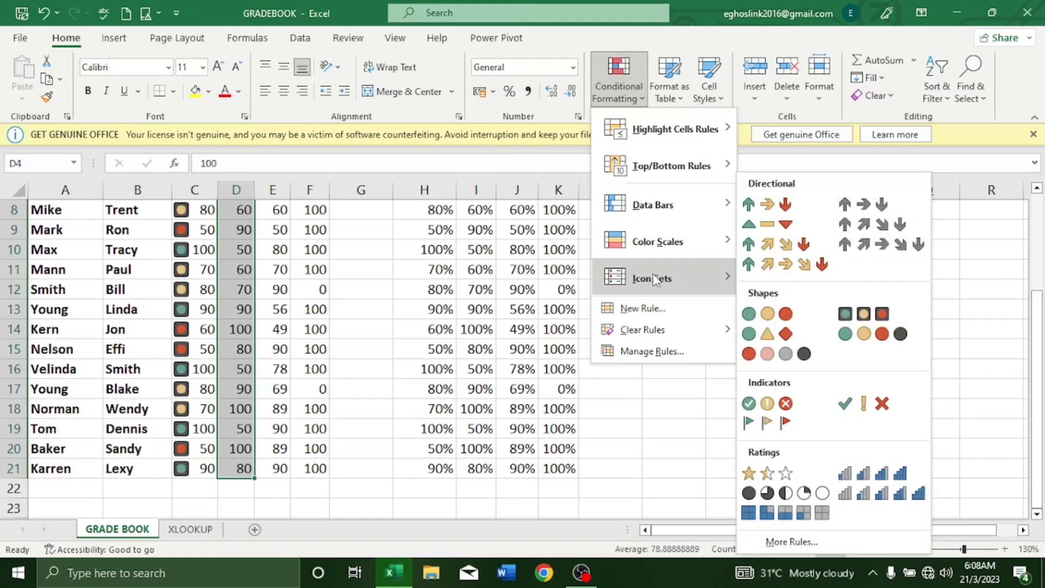
pyautogui.click(849, 314)
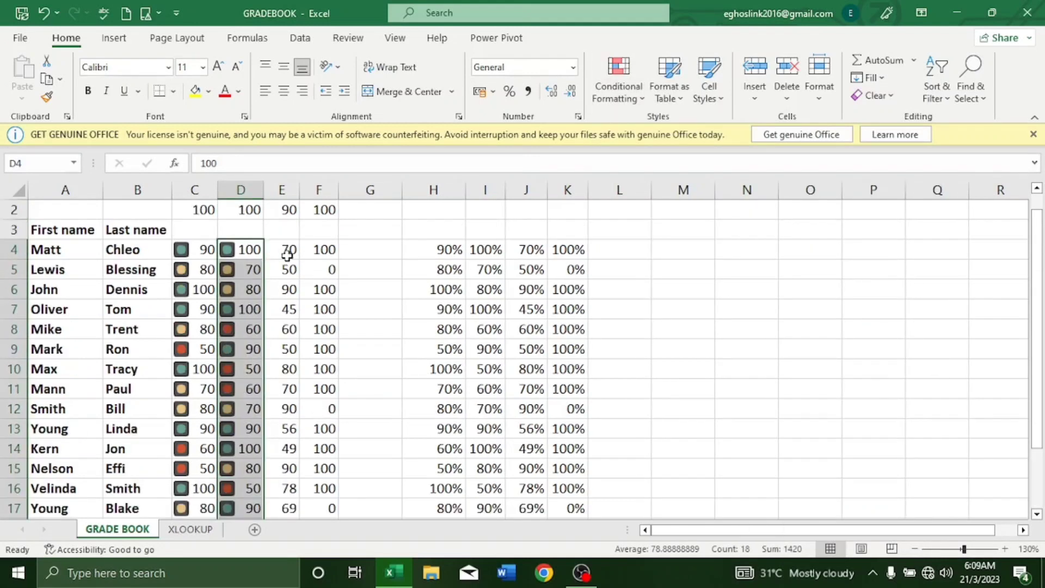
pyautogui.click(287, 255)
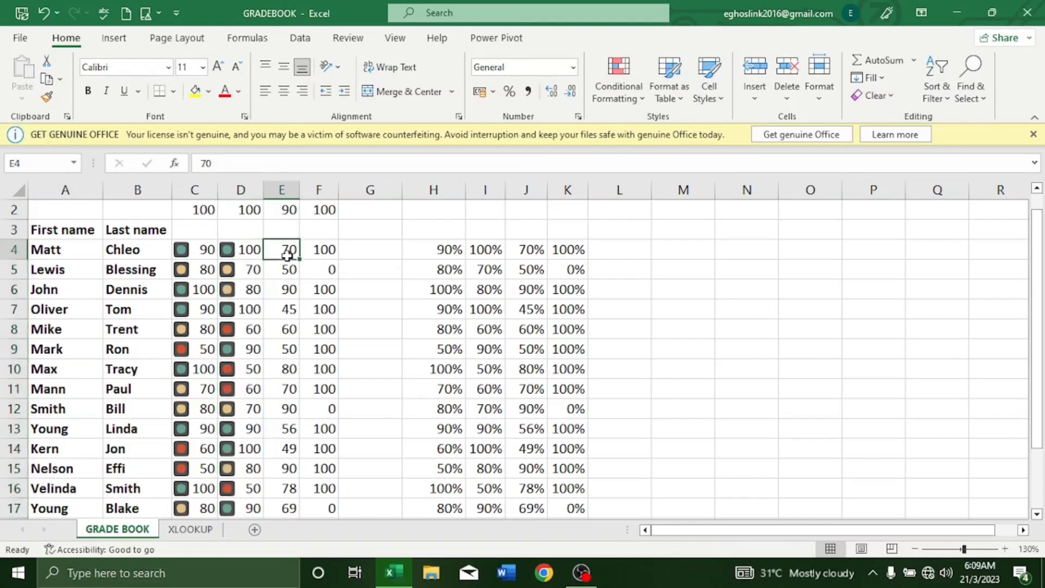
# Step: Select physics scores E4:E21 and apply 3 Traffic Lights (Rimmed) icons
pyautogui.moveTo(292, 253); pyautogui.dragTo(287, 488)
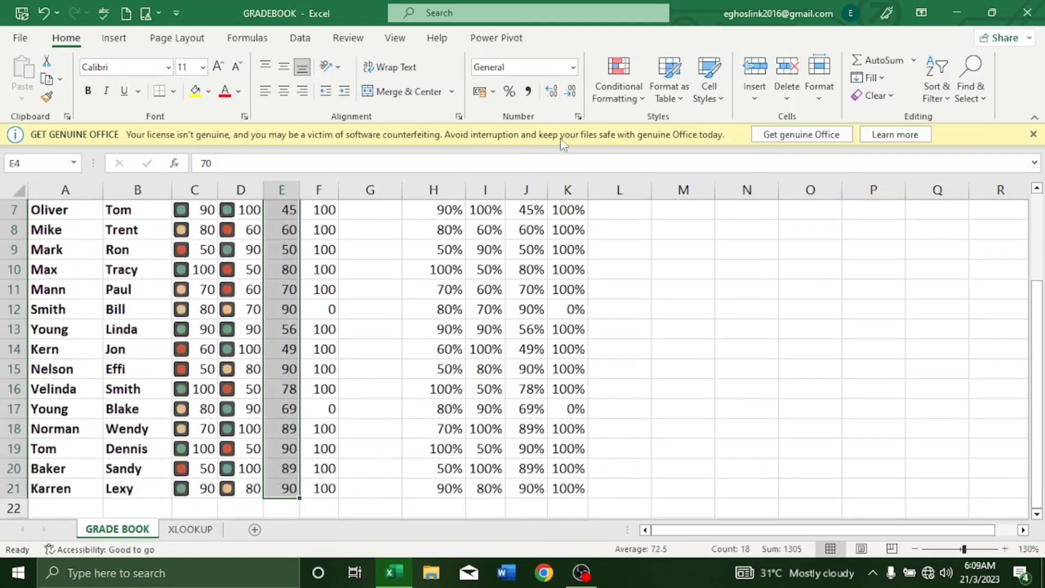
pyautogui.click(644, 102)
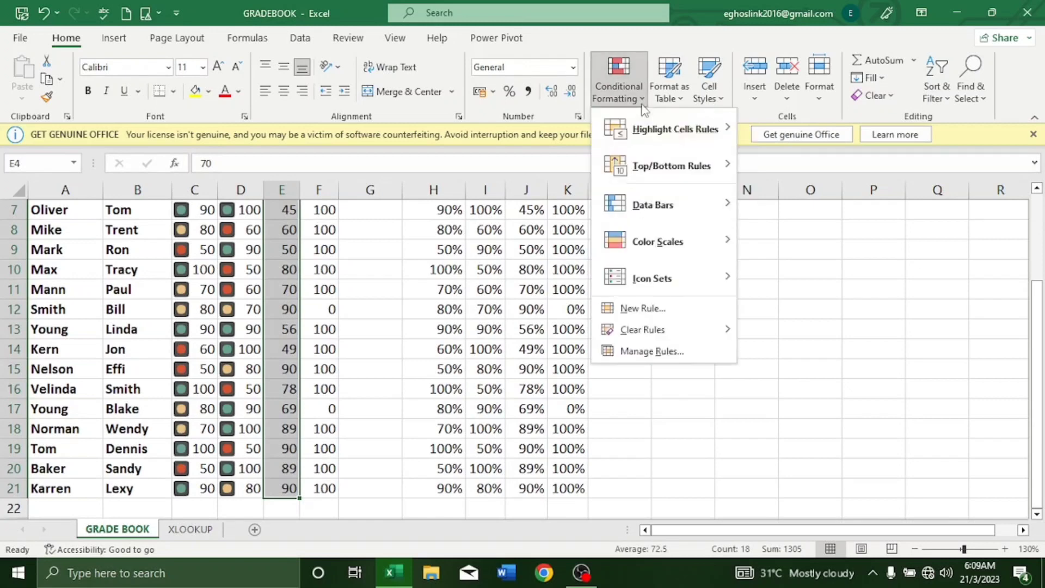
pyautogui.moveTo(650, 287)
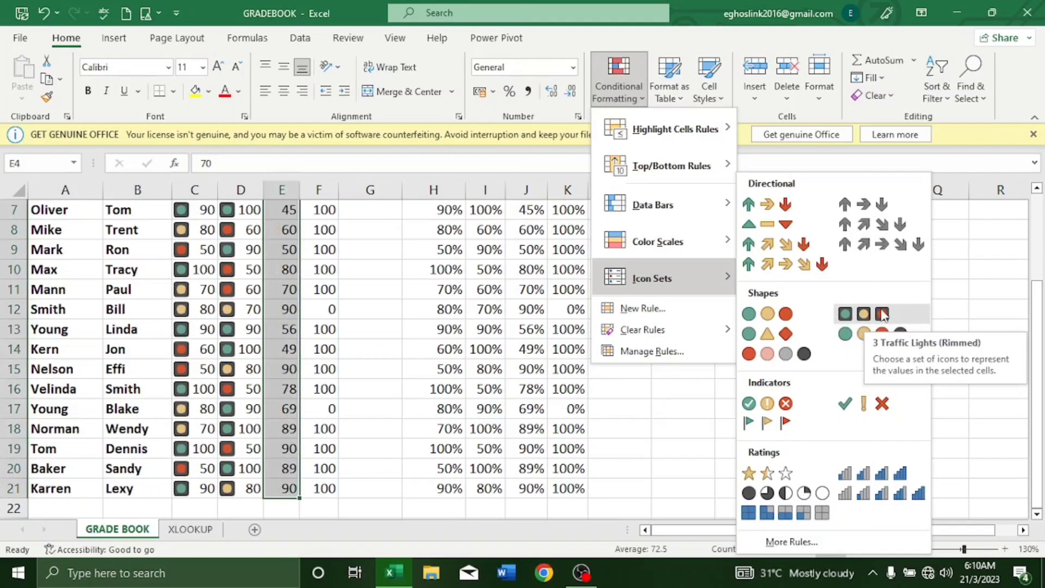
pyautogui.click(855, 319)
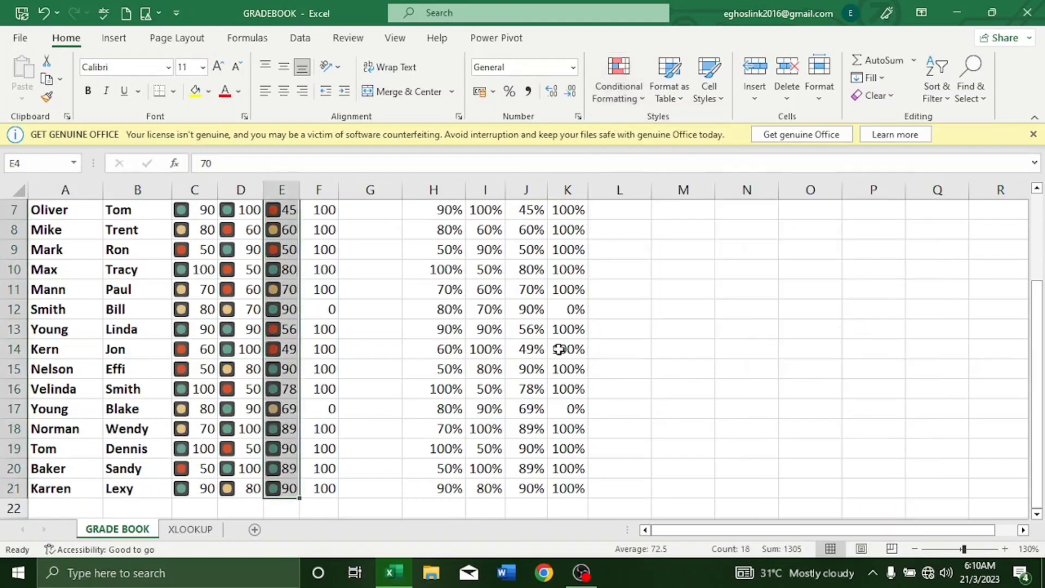
pyautogui.scroll(1, 555, 349)
pyautogui.scroll(2, 555, 349)
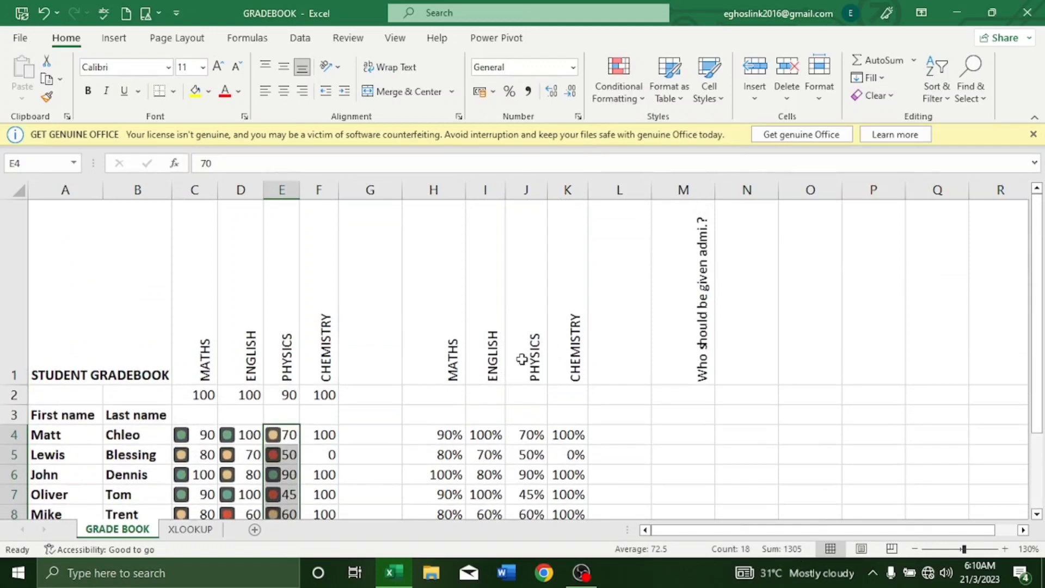
pyautogui.scroll(-1, 521, 359)
pyautogui.scroll(-1, 521, 360)
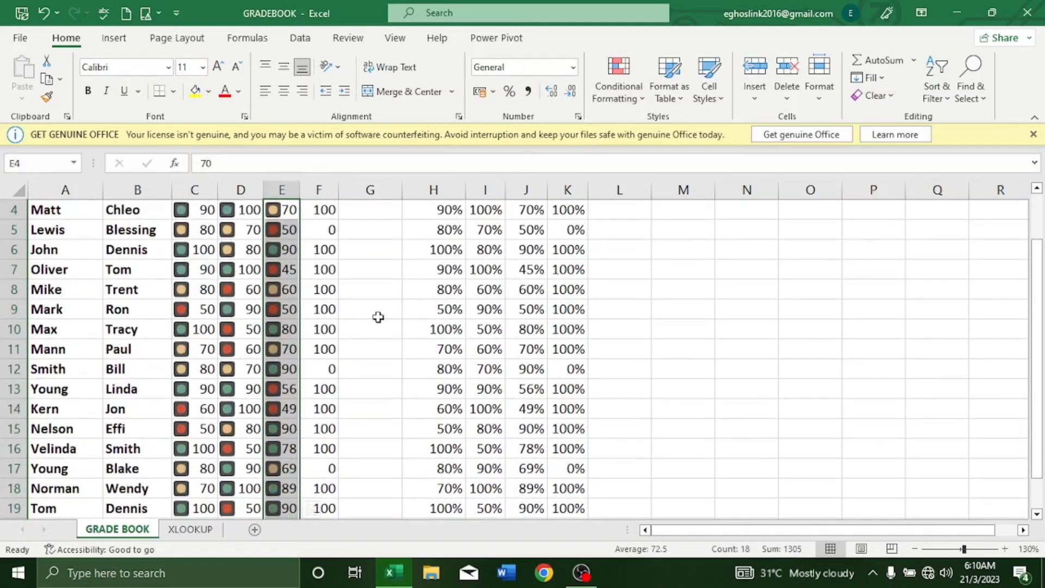
pyautogui.click(325, 208)
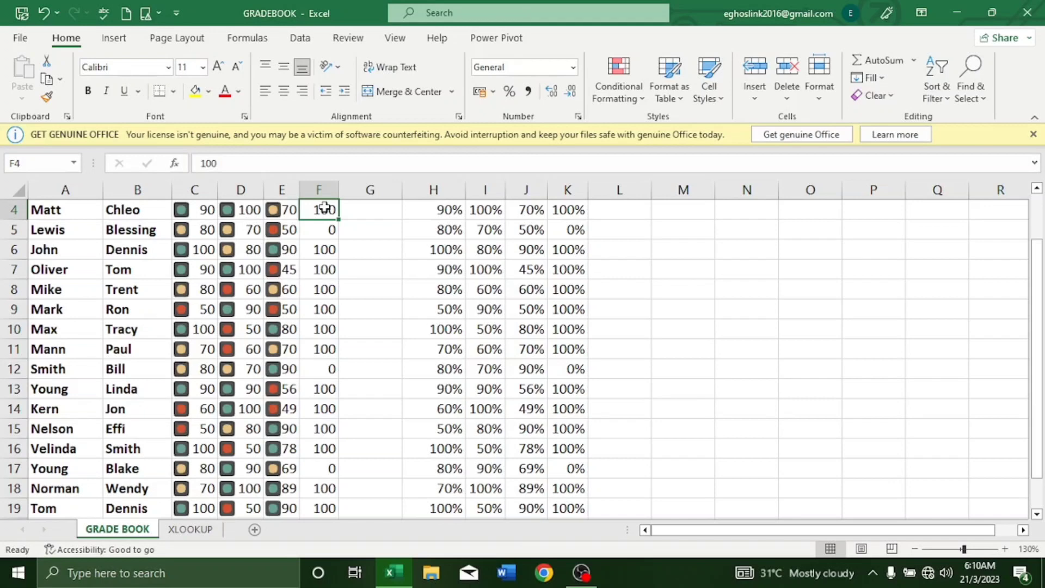
pyautogui.moveTo(324, 208); pyautogui.dragTo(322, 490)
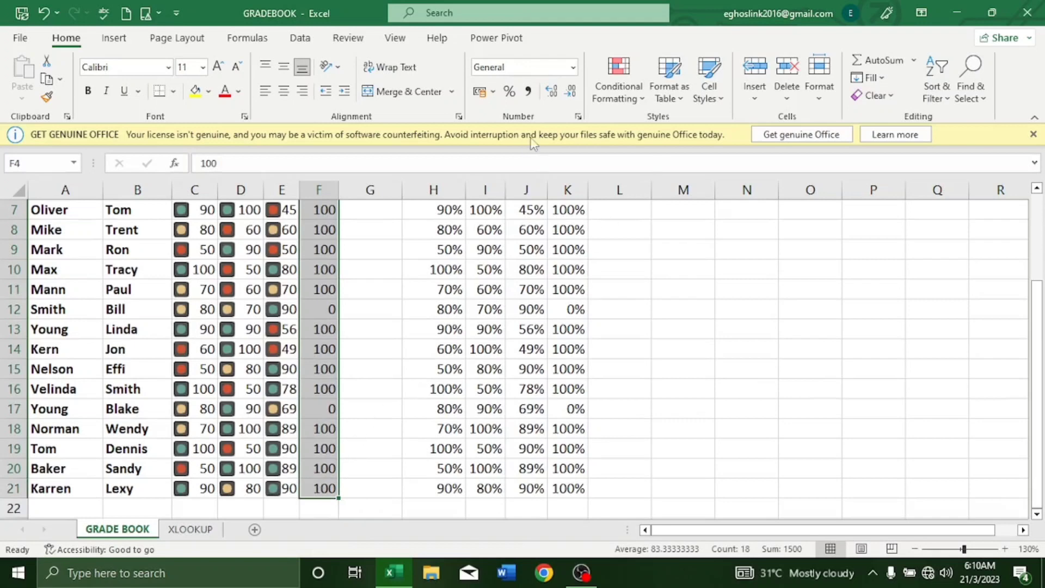
pyautogui.click(633, 102)
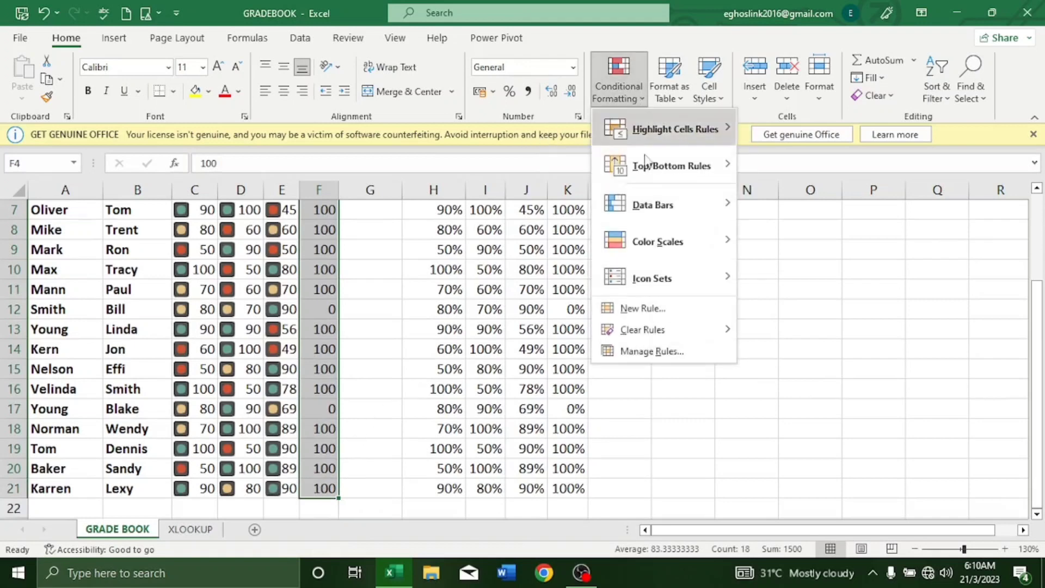
pyautogui.moveTo(657, 288)
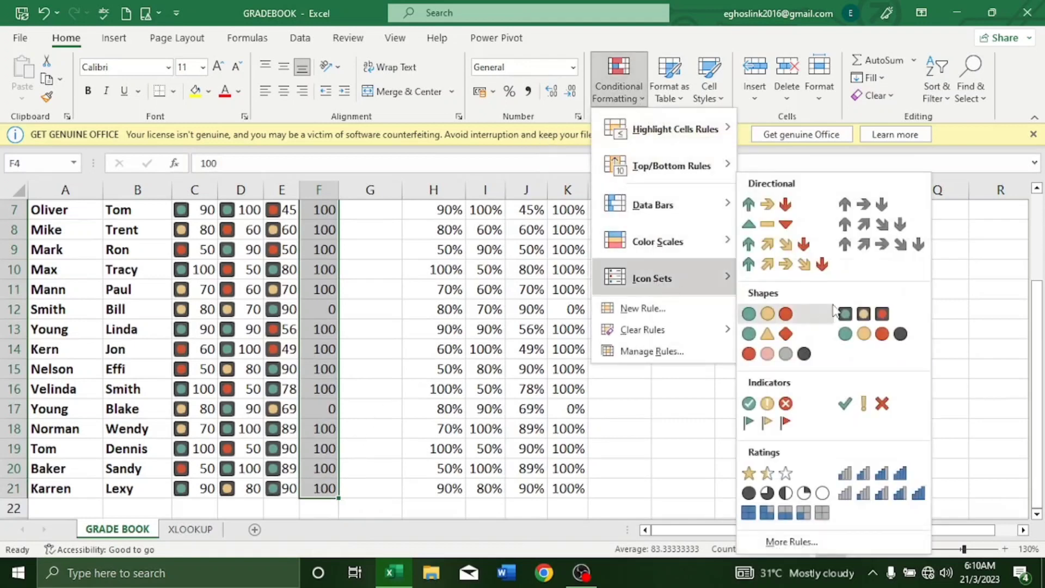
pyautogui.click(887, 313)
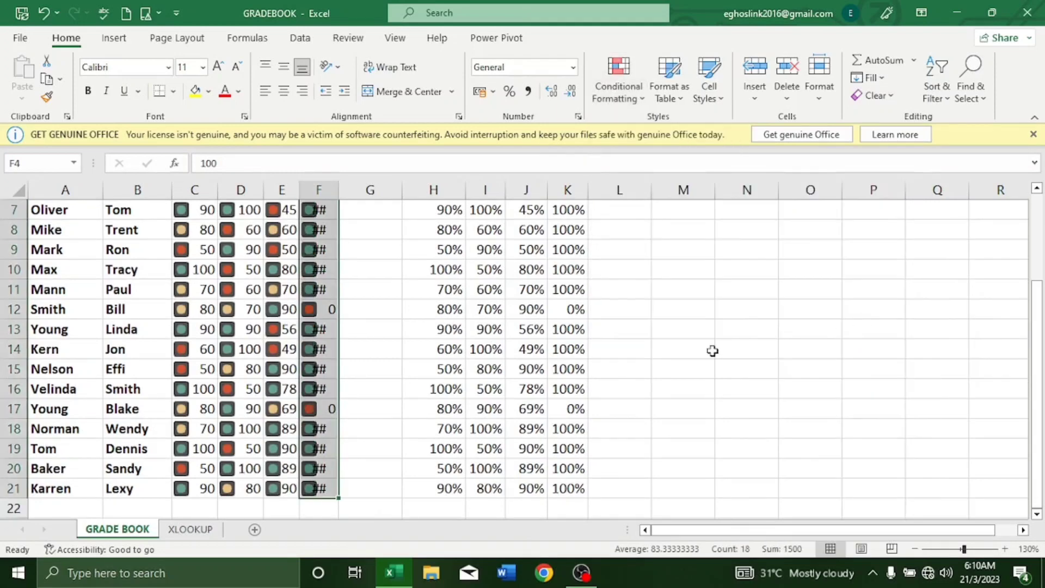
pyautogui.scroll(1, 305, 288)
pyautogui.scroll(1, 305, 288)
pyautogui.click(318, 189)
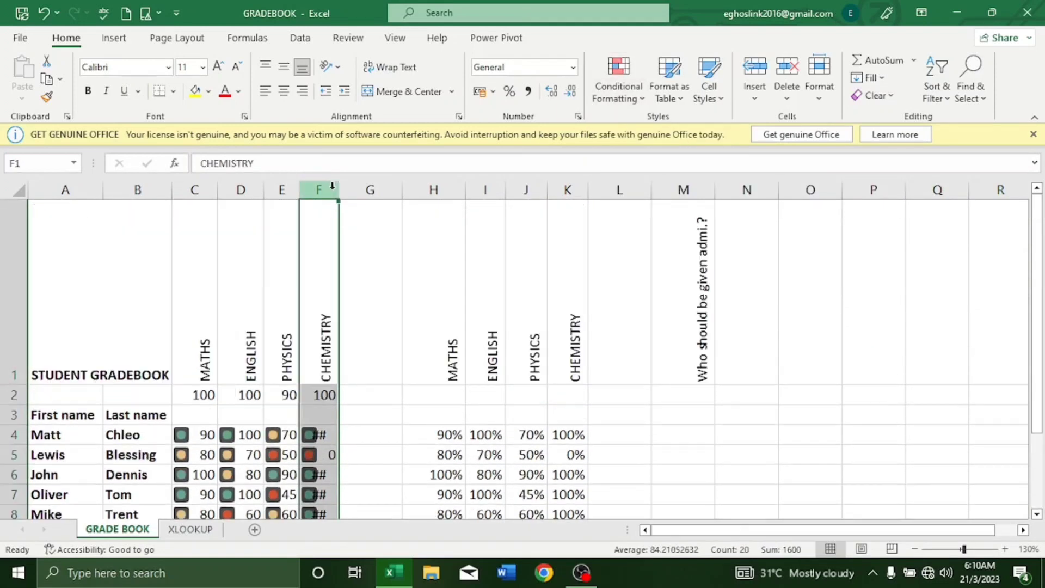
pyautogui.doubleClick(338, 188)
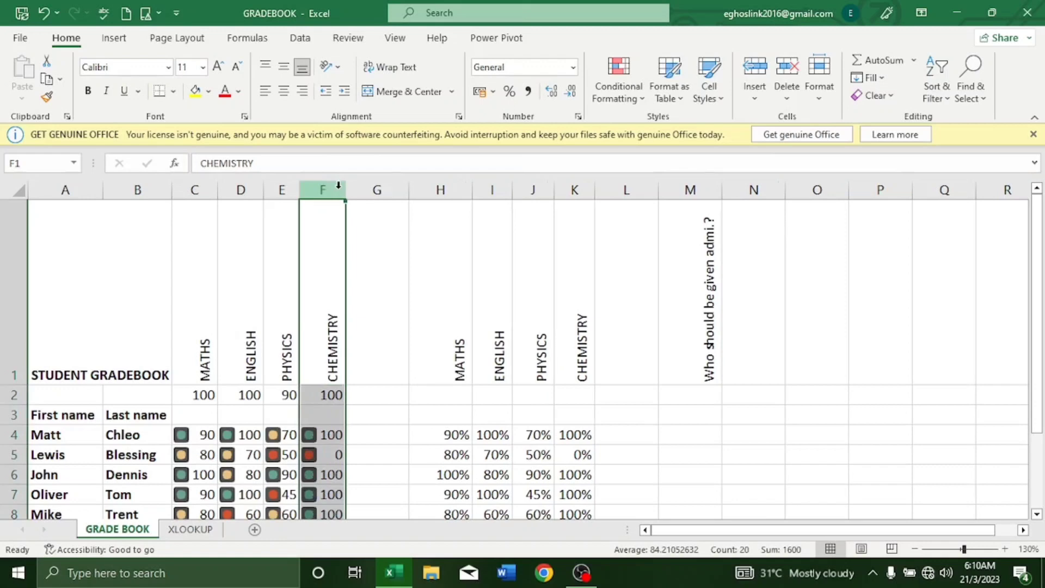
pyautogui.scroll(-2, 338, 205)
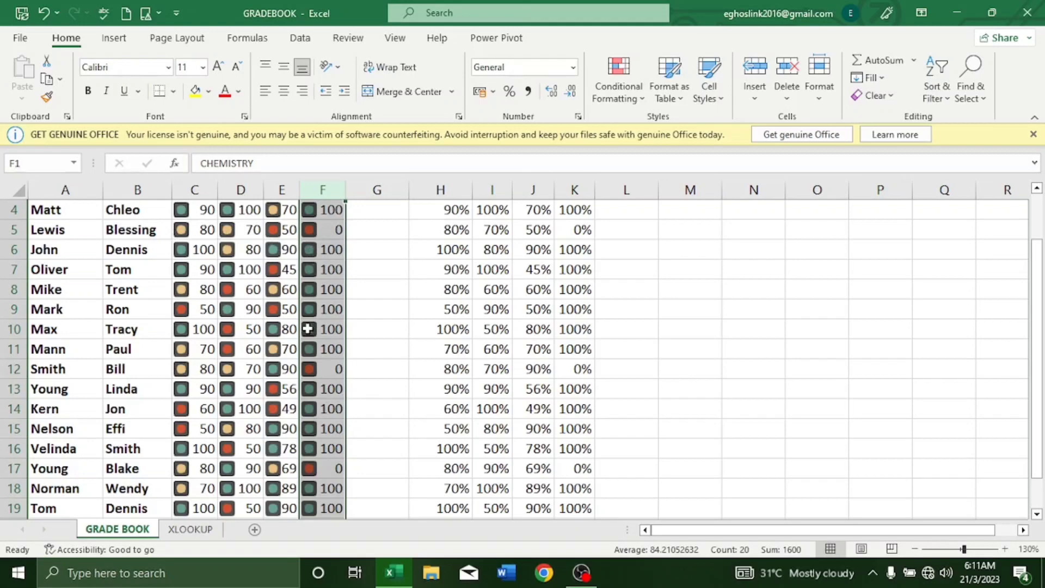
pyautogui.scroll(-1, 308, 329)
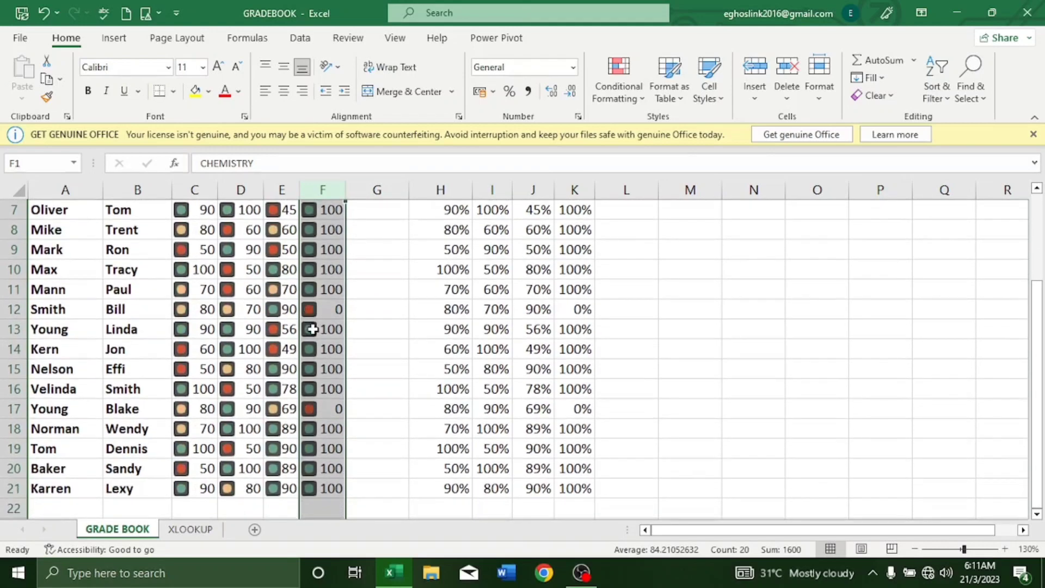
pyautogui.scroll(1, 312, 329)
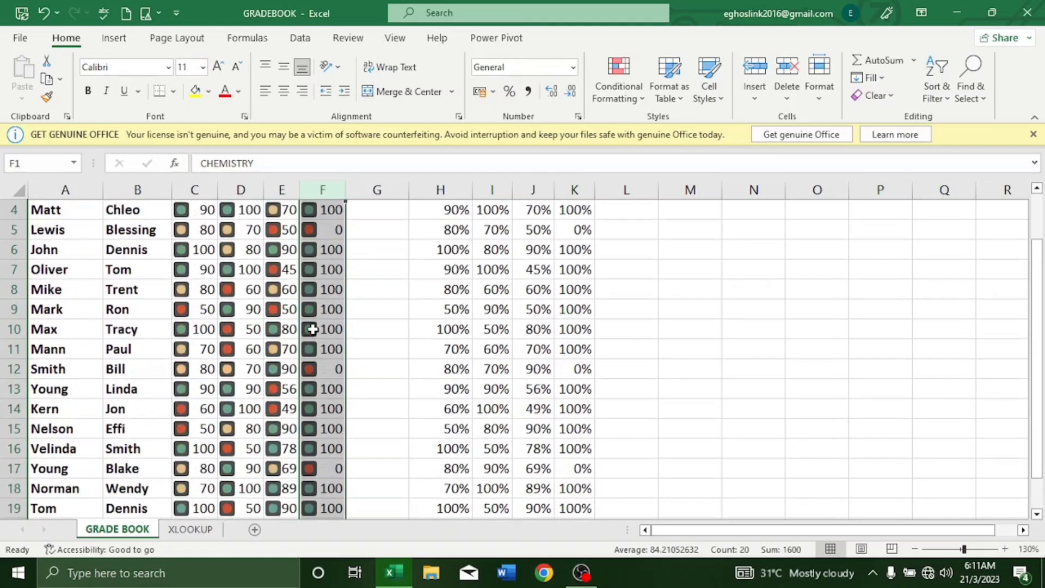
pyautogui.scroll(1, 312, 329)
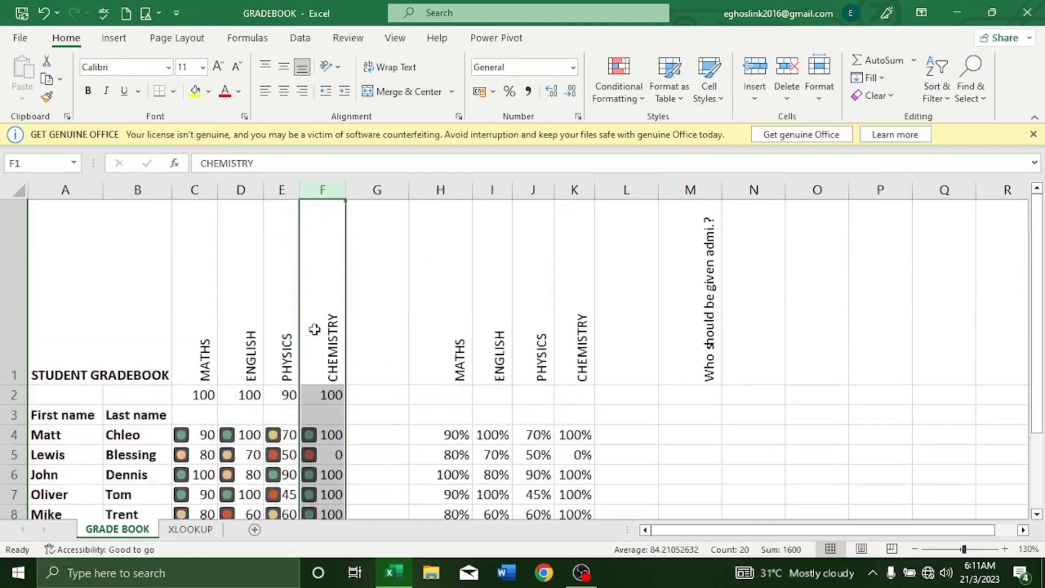
pyautogui.scroll(-1, 314, 330)
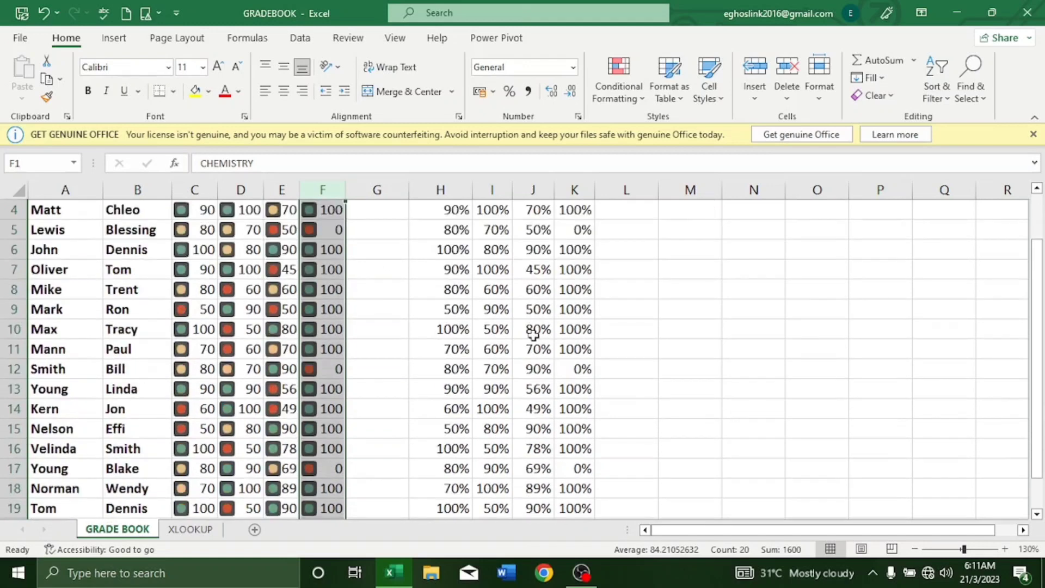
# Step: Select percentages H4:K21 and bring up Conditional Formatting's Highlight Cells Rules menu
pyautogui.scroll(1, 372, 357)
pyautogui.click(446, 435)
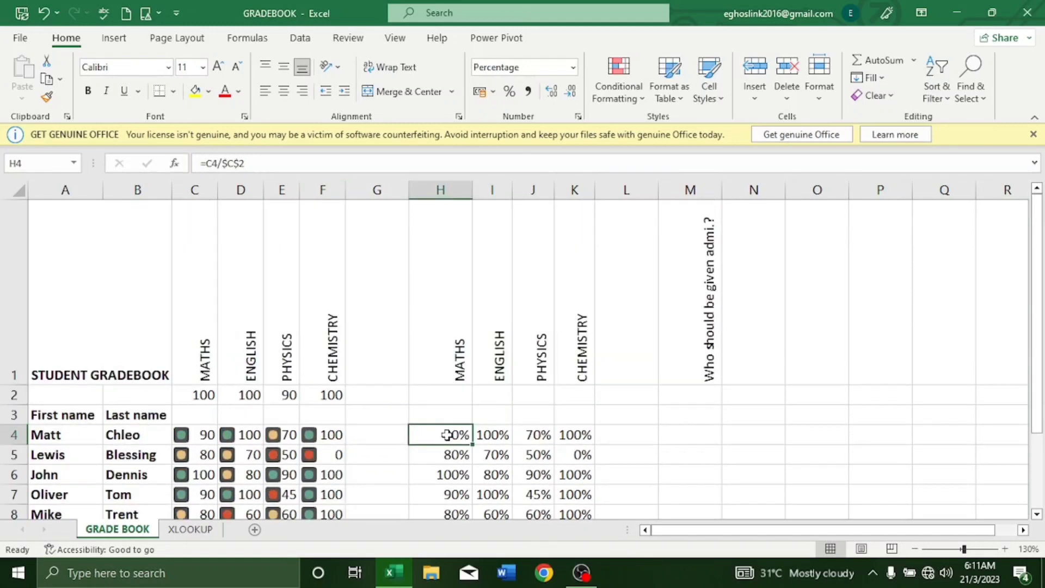
pyautogui.scroll(-1, 447, 435)
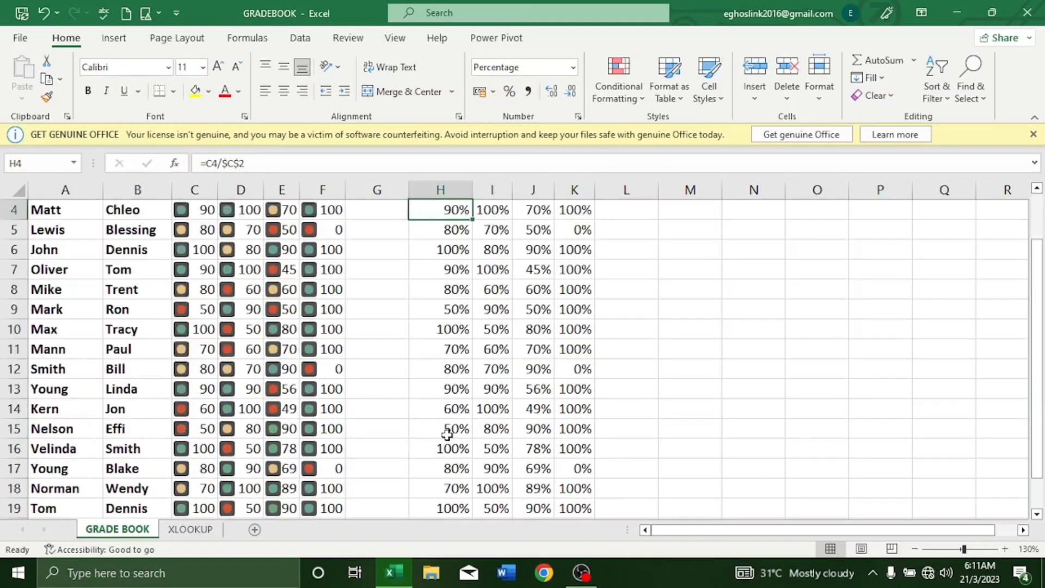
pyautogui.scroll(1, 464, 435)
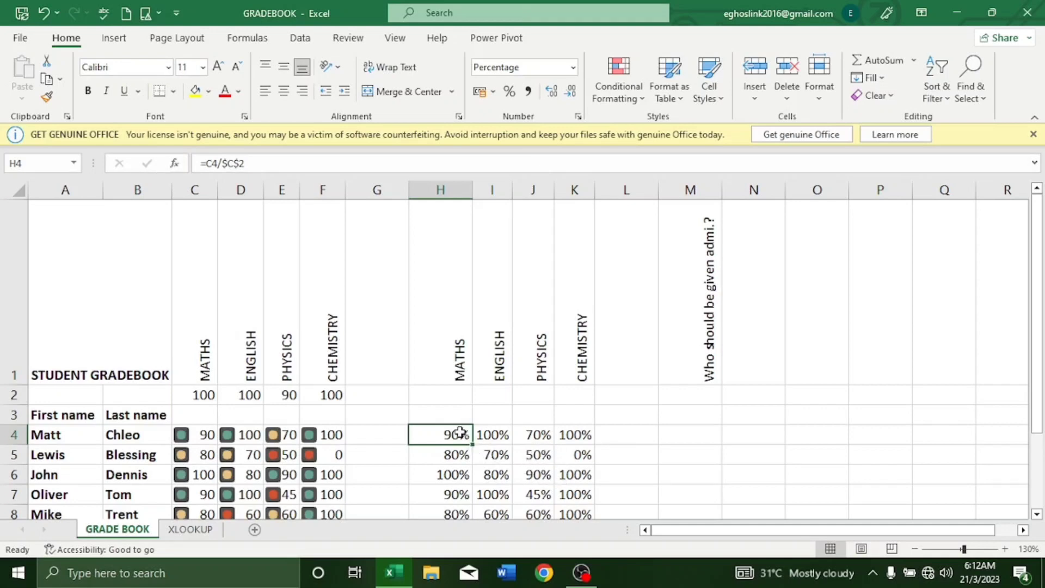
pyautogui.moveTo(460, 432); pyautogui.dragTo(575, 468)
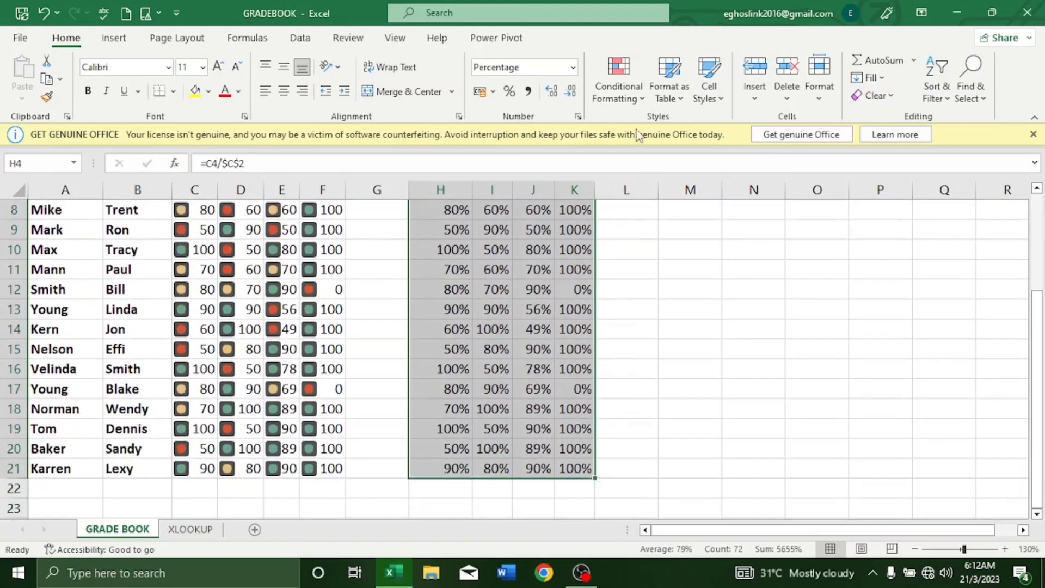
pyautogui.click(642, 102)
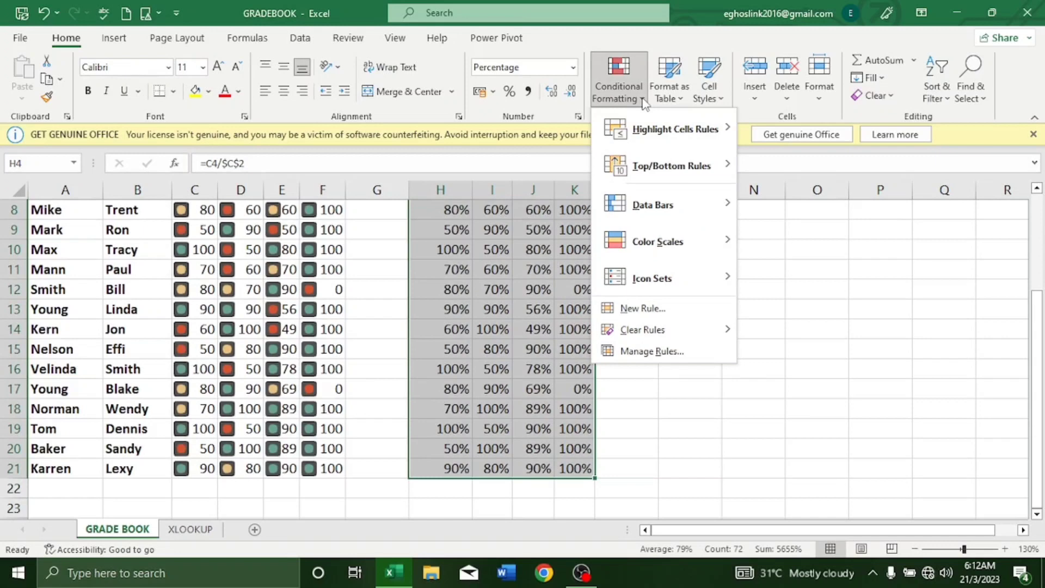
pyautogui.moveTo(648, 126)
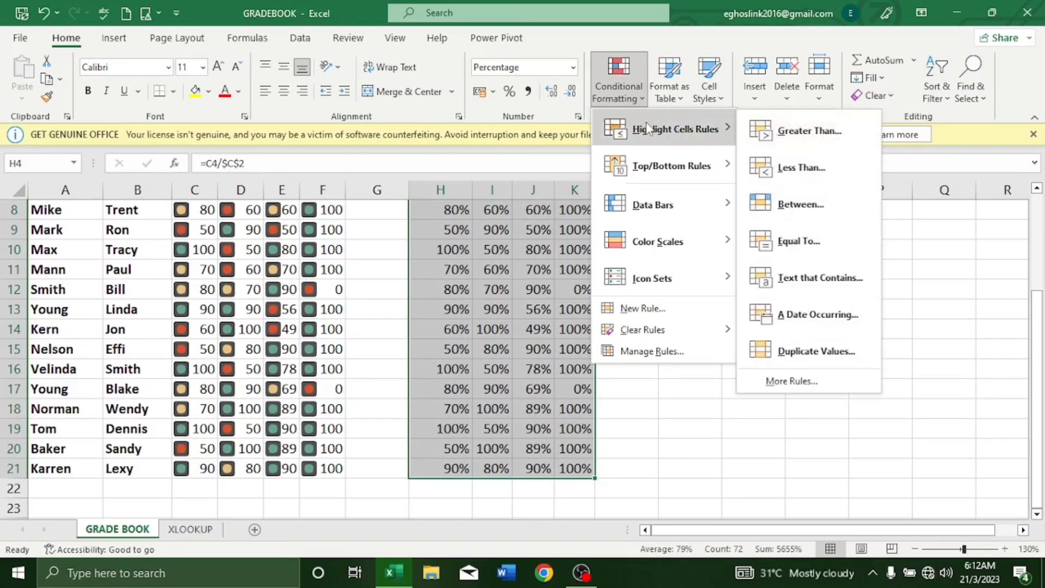
# Step: Add a Less Than 50% rule formatted as Light Red Fill with Dark Red Text
pyautogui.click(802, 169)
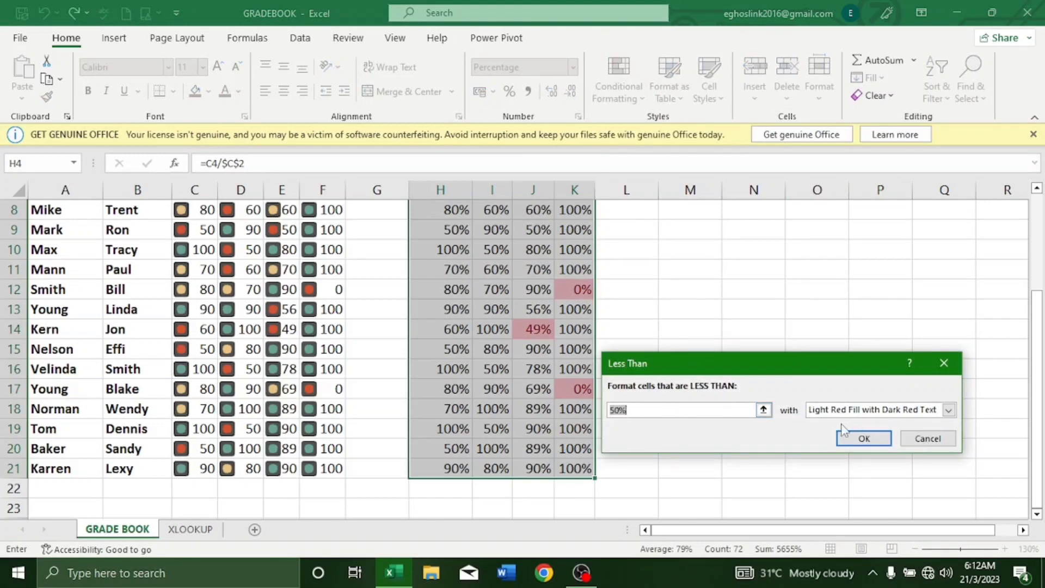
pyautogui.click(948, 412)
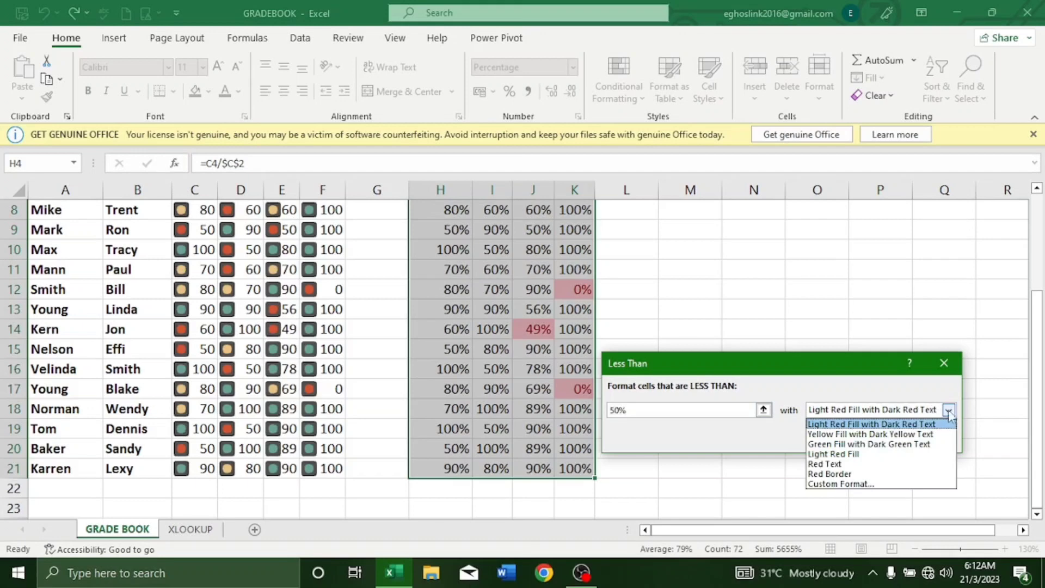
pyautogui.click(941, 433)
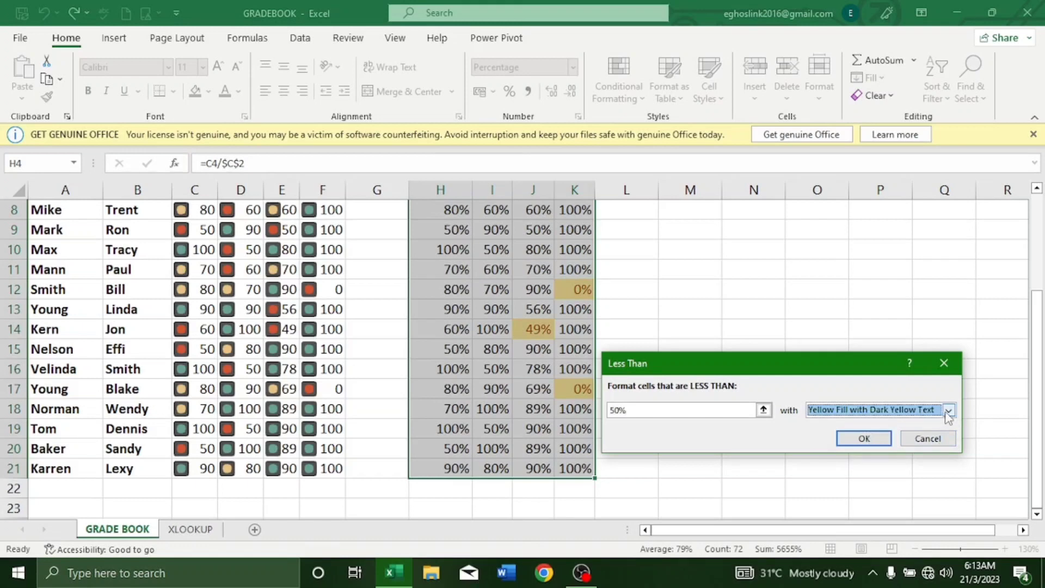
pyautogui.click(948, 413)
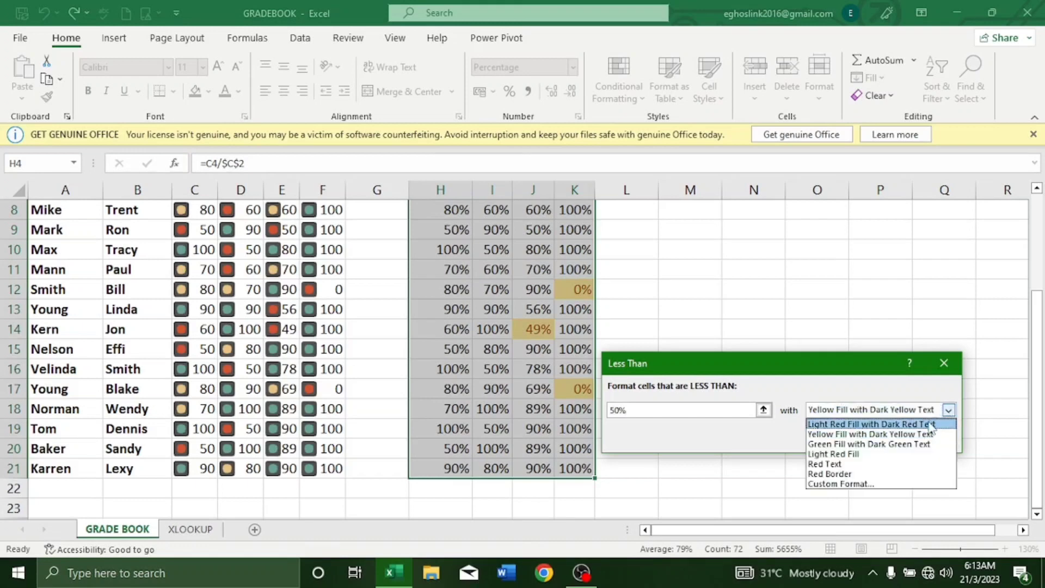
pyautogui.click(931, 424)
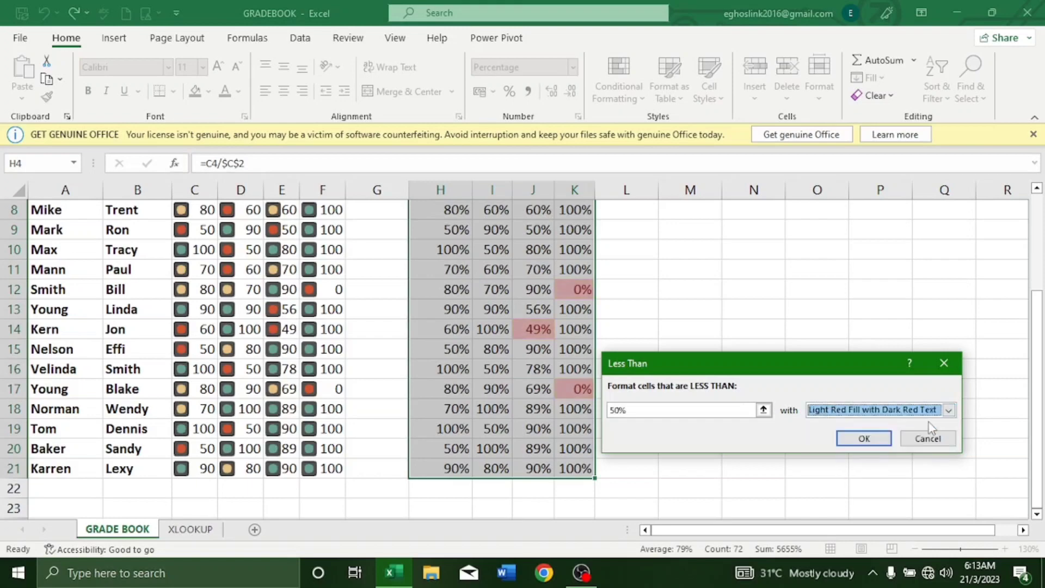
pyautogui.click(864, 437)
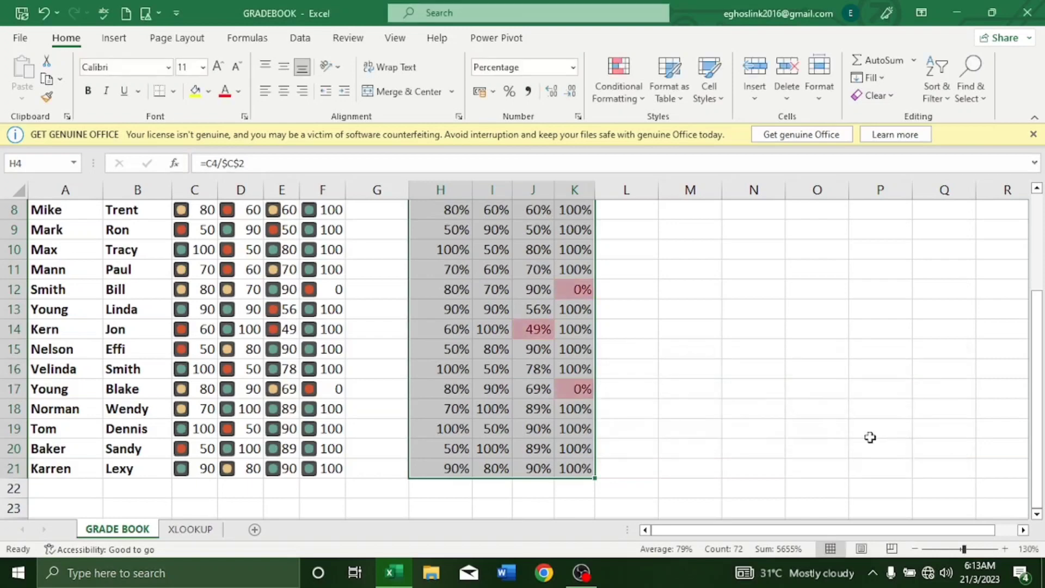
# Step: Deselect the percentages via L4 and autofit column L to its 'OR Function' heading
pyautogui.scroll(2, 690, 413)
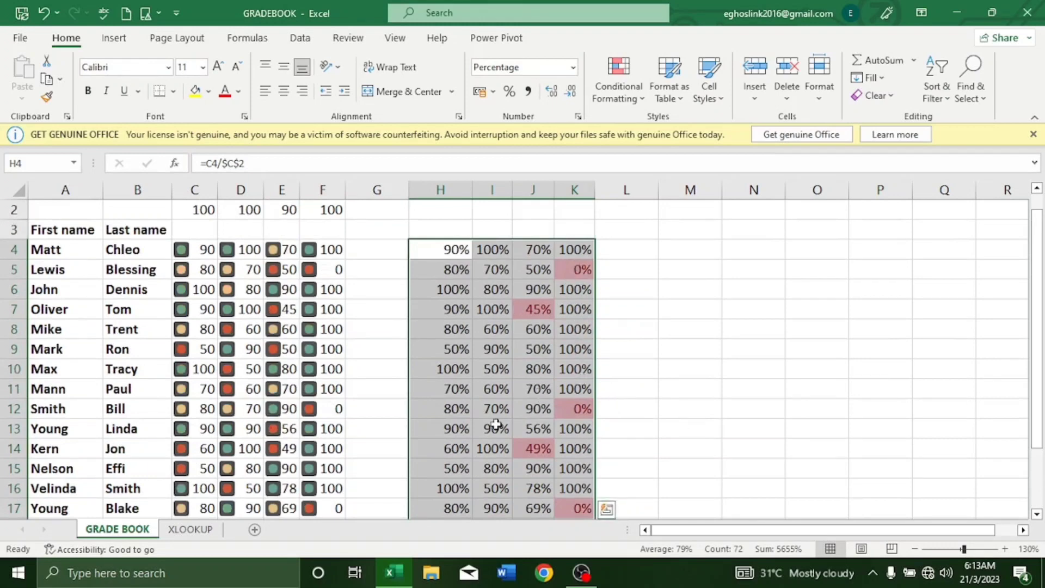
pyautogui.scroll(-2, 568, 512)
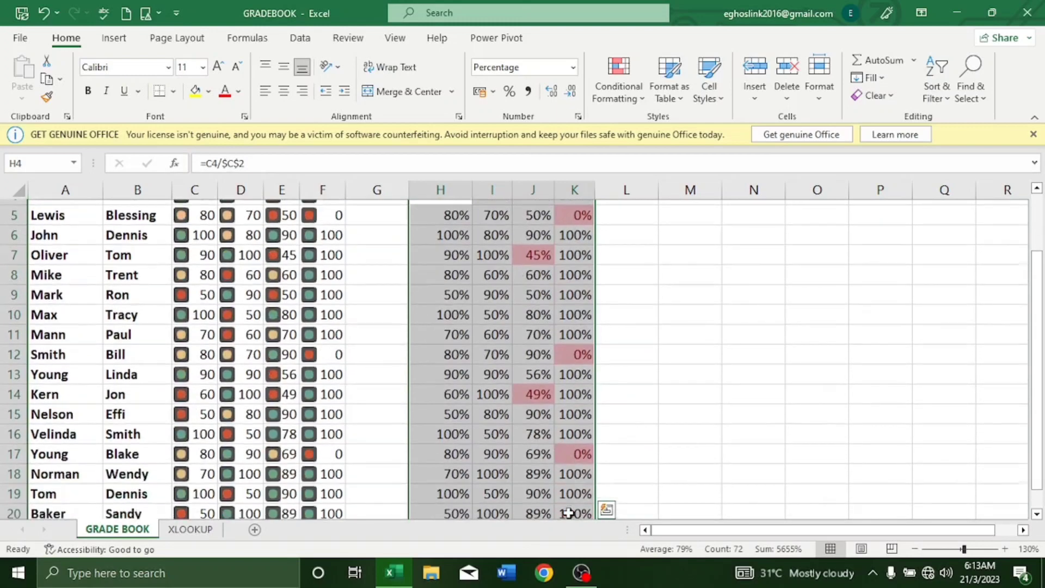
pyautogui.scroll(2, 627, 419)
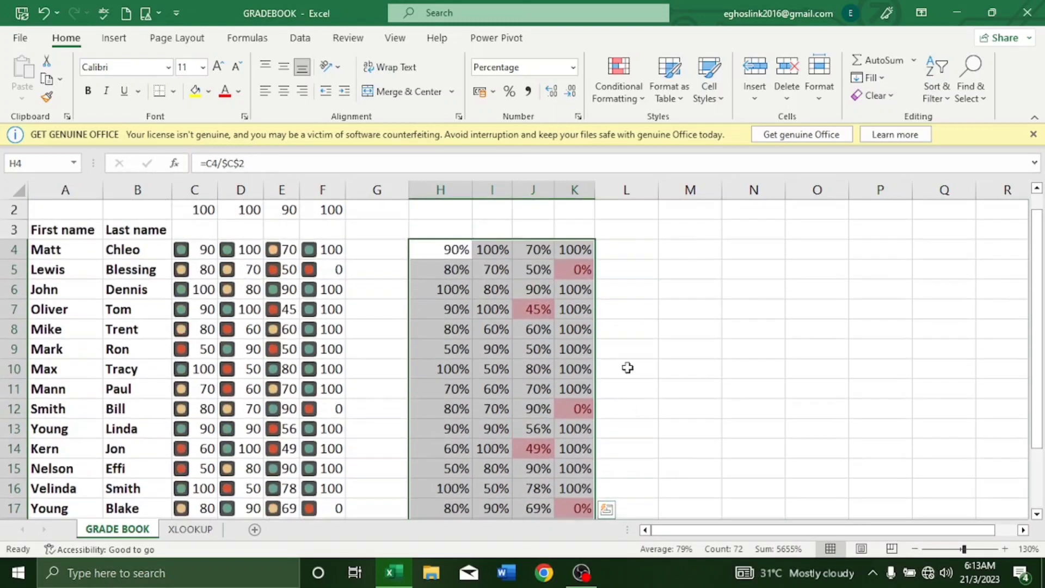
pyautogui.click(626, 244)
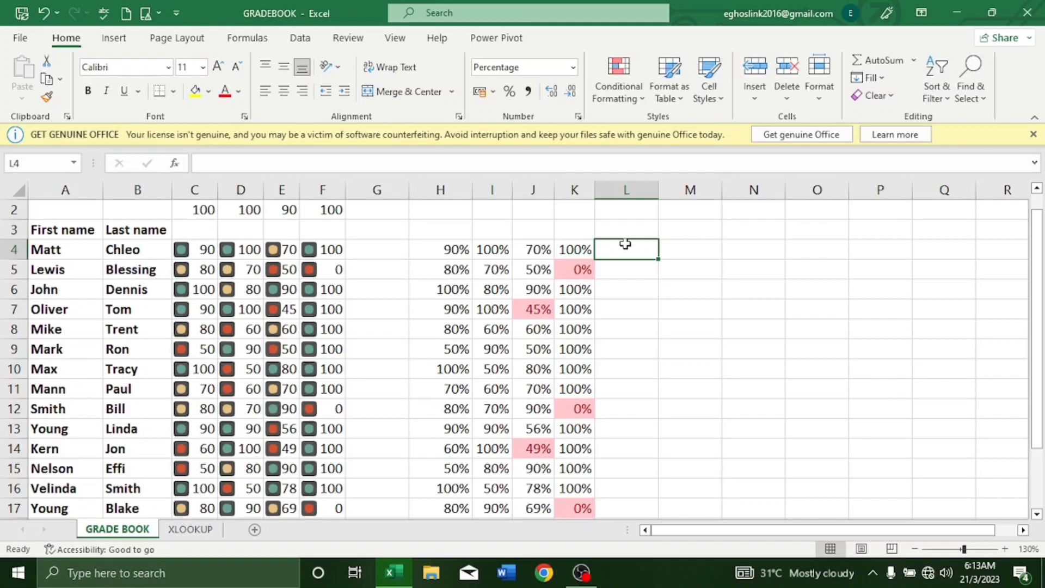
pyautogui.scroll(2, 624, 244)
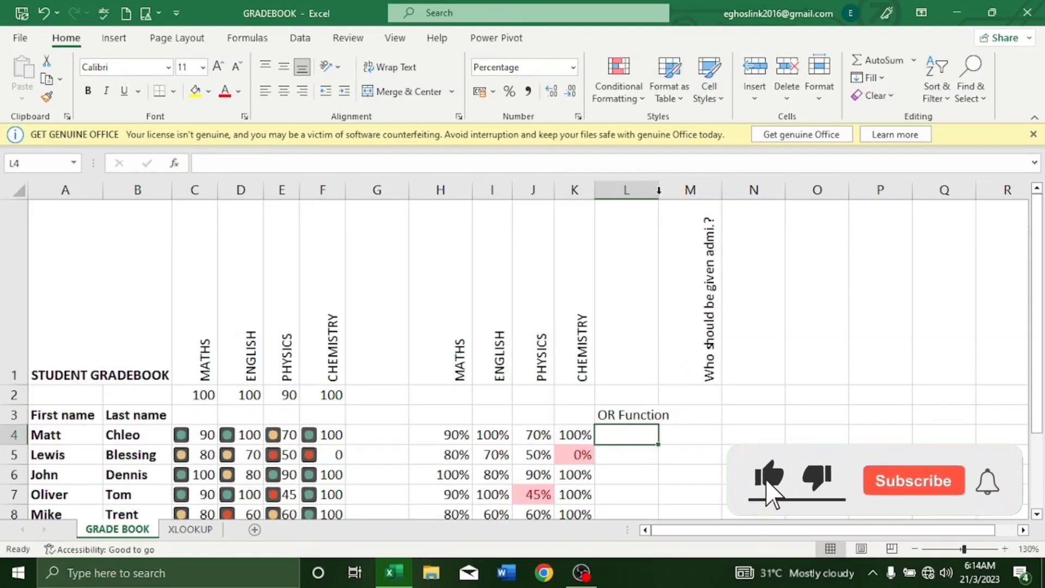
pyautogui.doubleClick(659, 194)
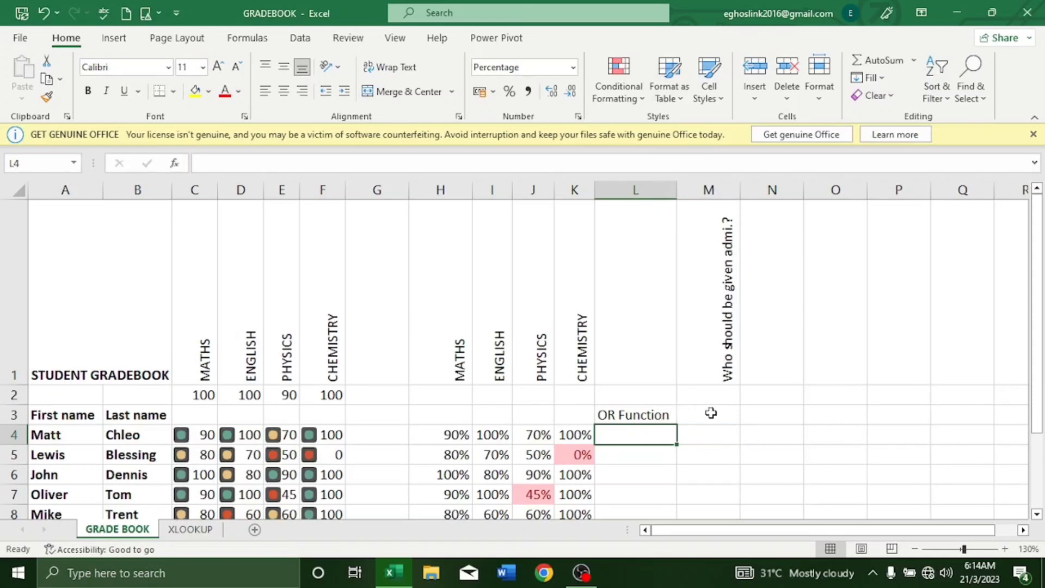
# Step: Select M4 and start an =OR( formula from the function suggestion
pyautogui.click(714, 414)
pyautogui.click(713, 433)
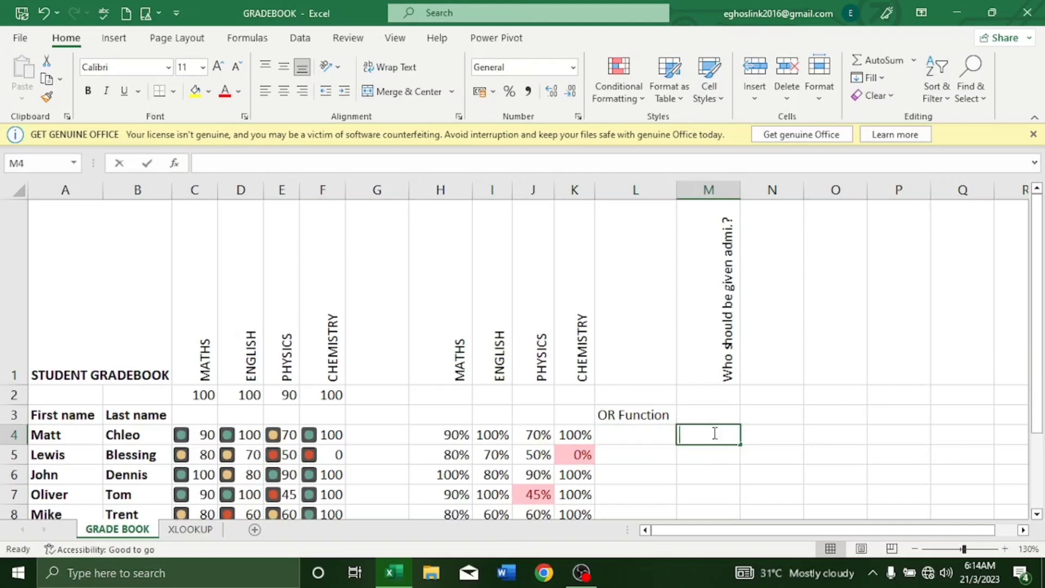
pyautogui.write('=')
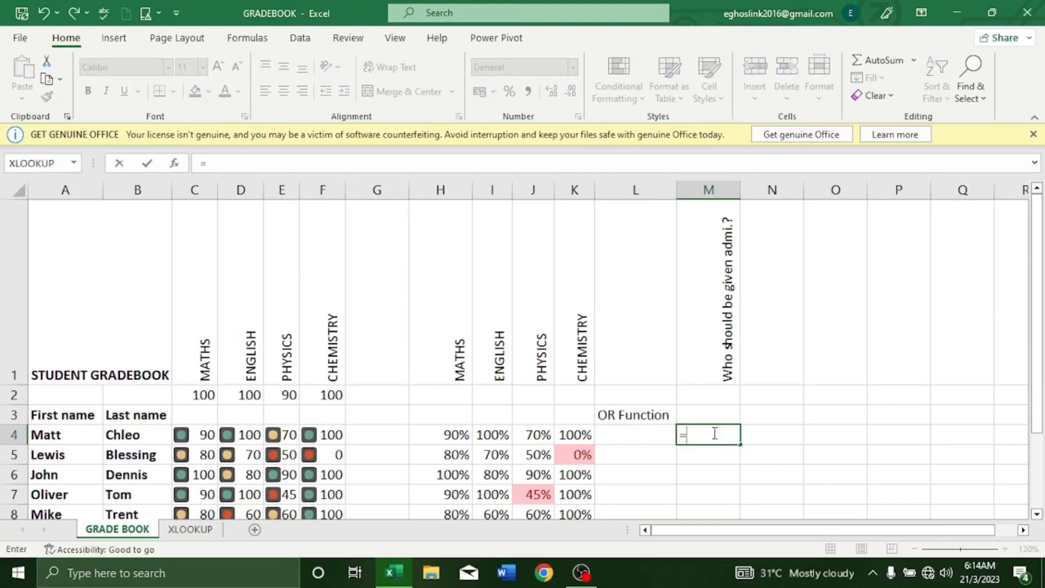
pyautogui.write('o')
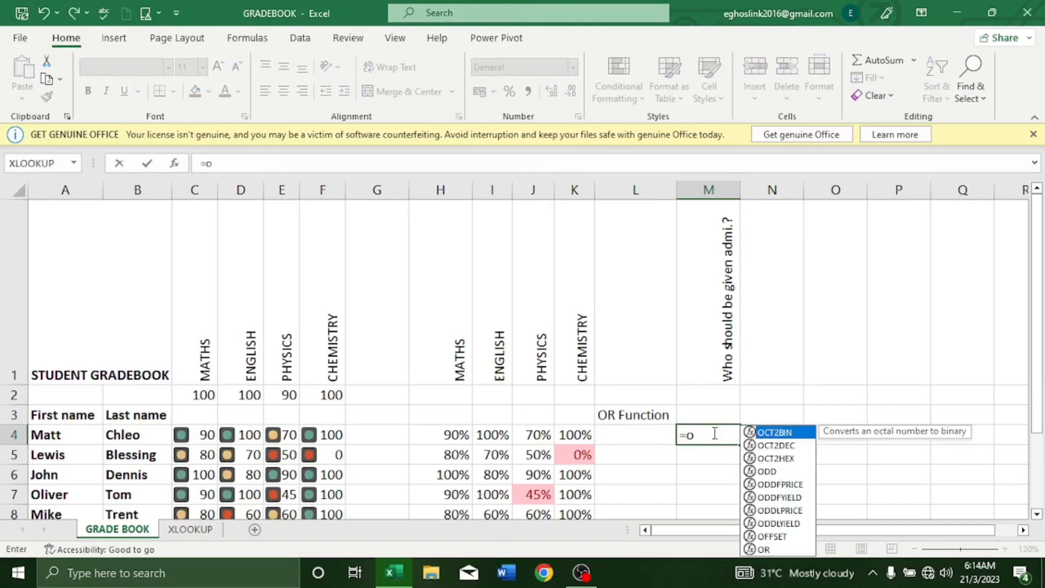
pyautogui.write('r')
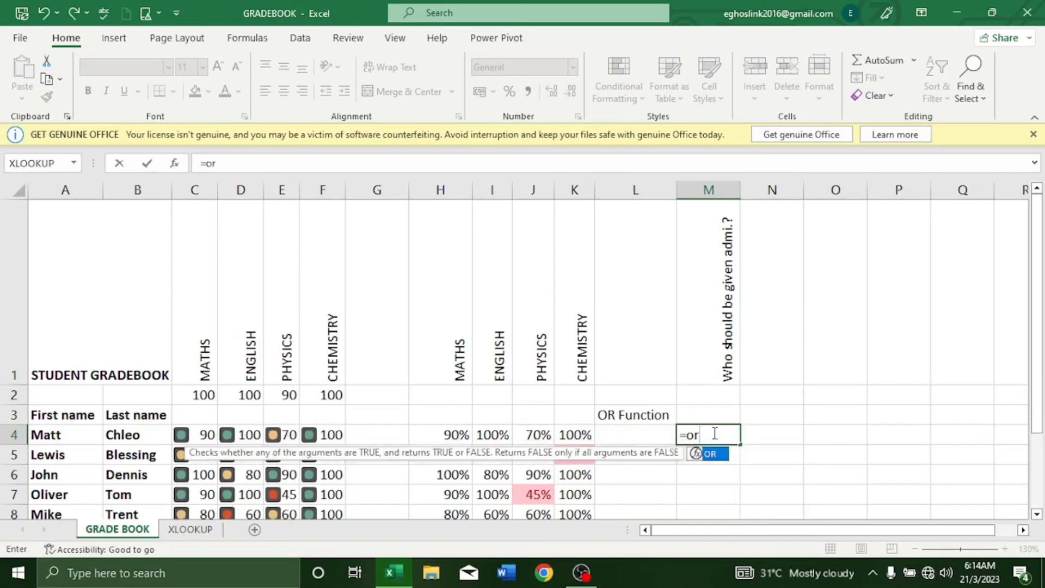
pyautogui.doubleClick(719, 459)
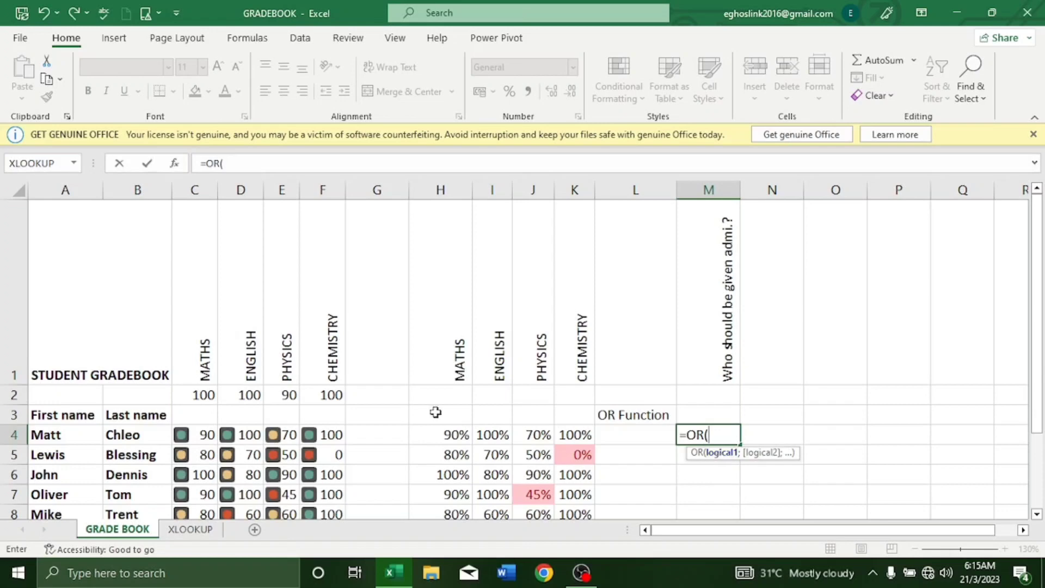
# Step: Complete M4 as =OR(H4<.5;I4<.5;J4<.5;K4<.5), testing the four subject percentages
pyautogui.click(448, 435)
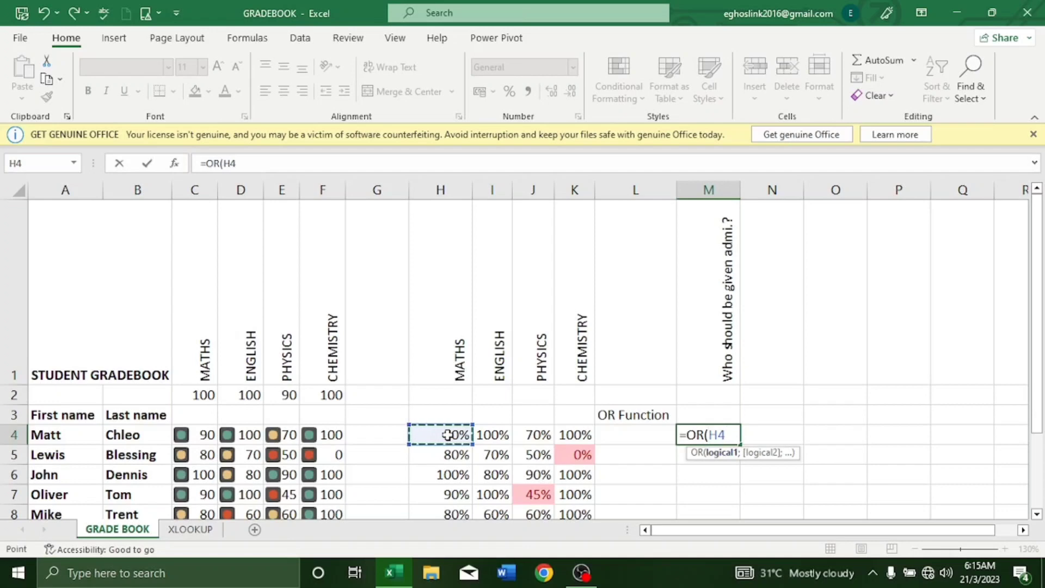
pyautogui.write('<.5')
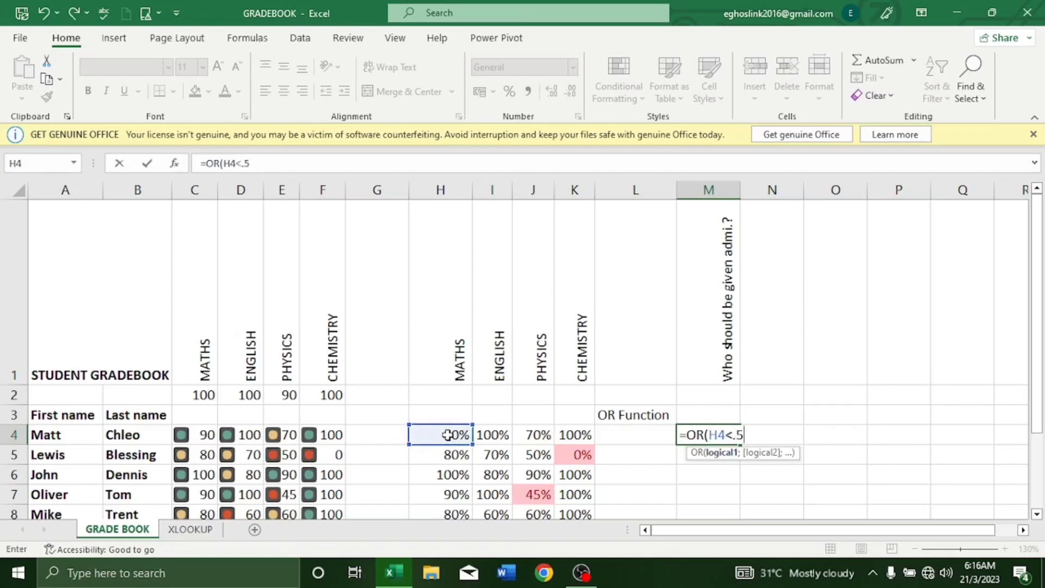
pyautogui.write(';')
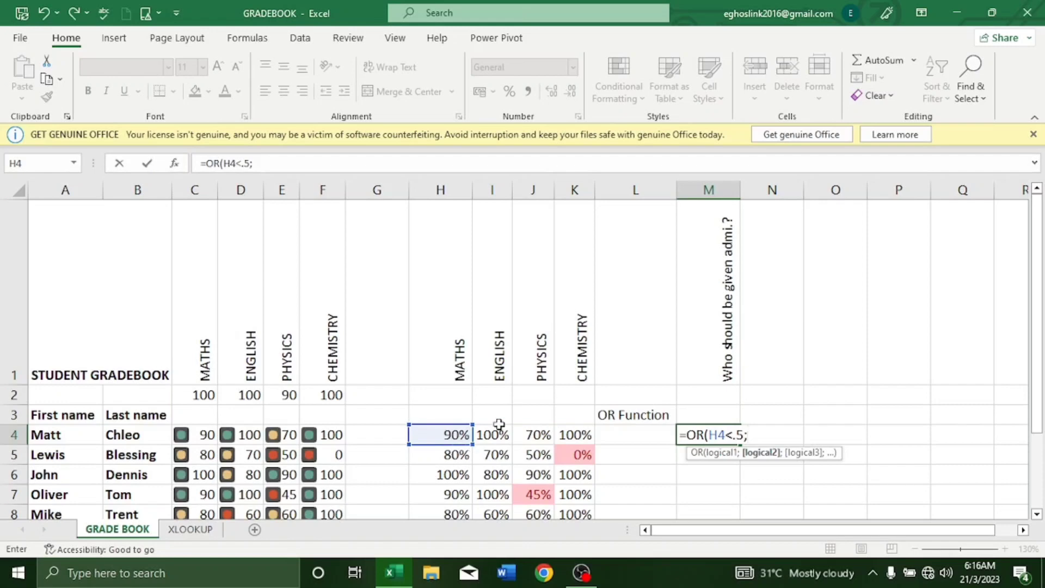
pyautogui.click(496, 435)
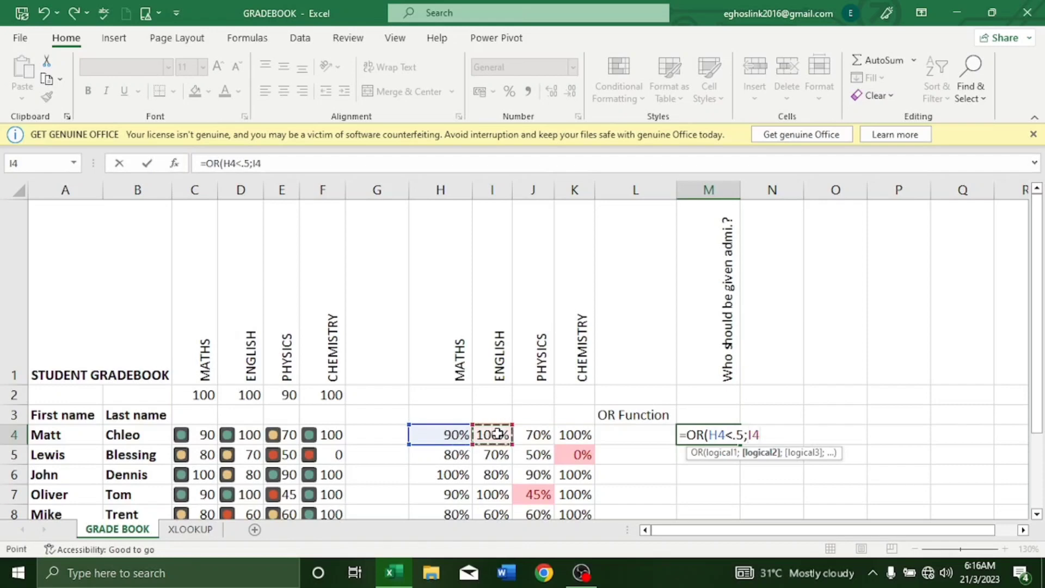
pyautogui.write('<.5;')
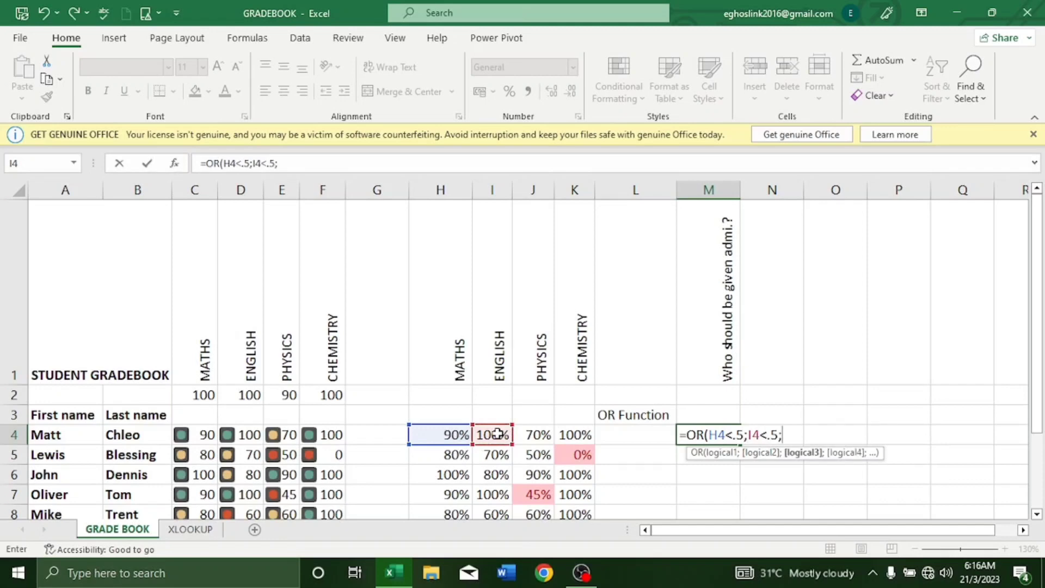
pyautogui.click(536, 437)
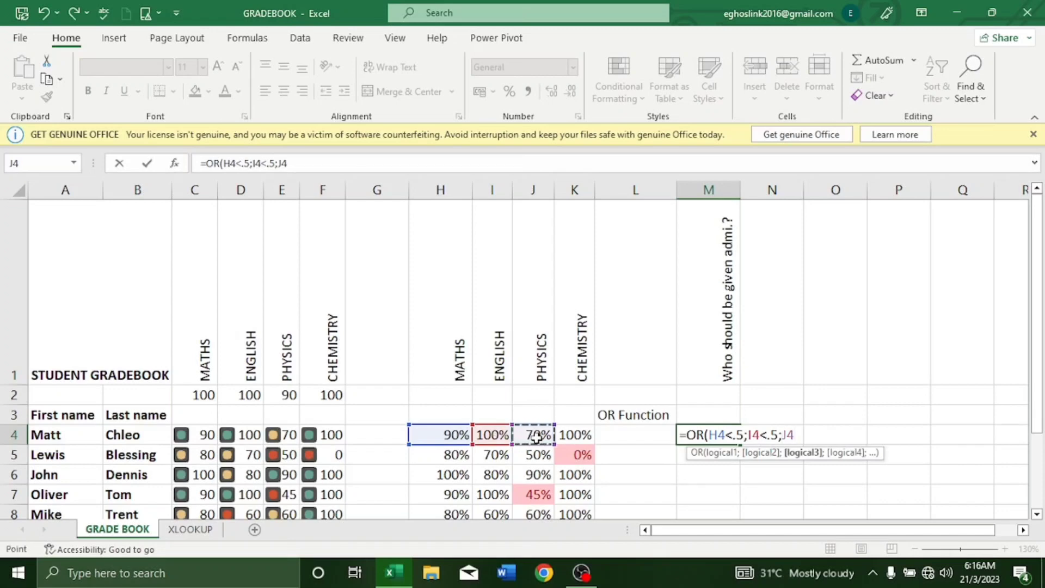
pyautogui.write('<.5;')
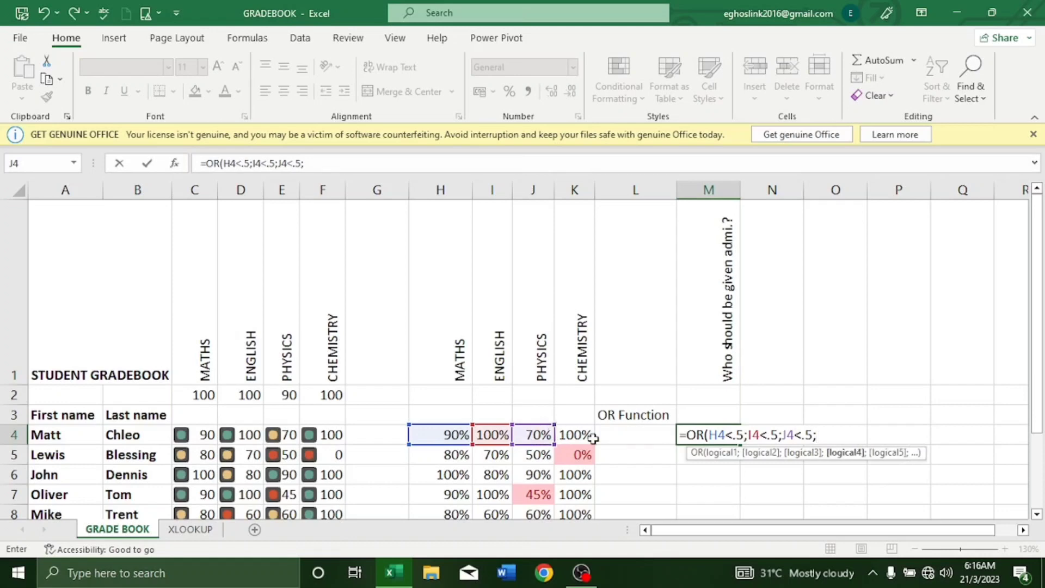
pyautogui.click(569, 429)
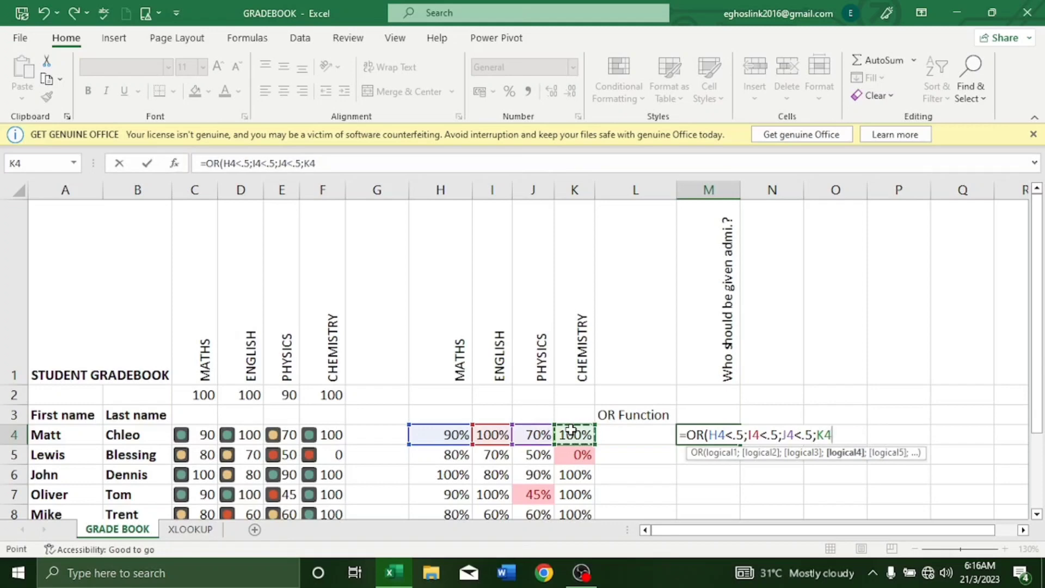
pyautogui.write('<.5)')
pyautogui.press('Return')
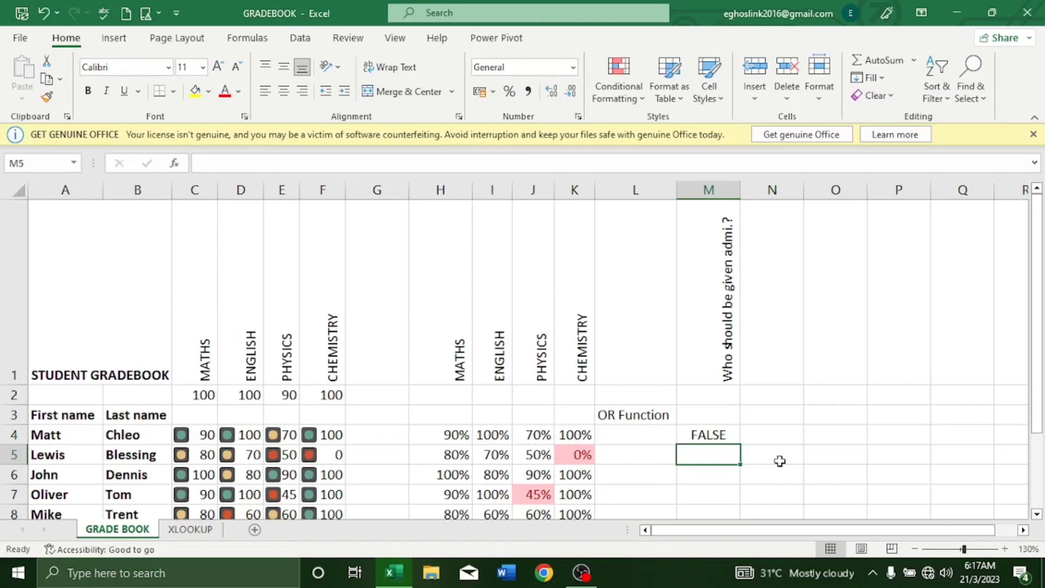
# Step: Fill the M4 OR formula down through M21
pyautogui.click(715, 434)
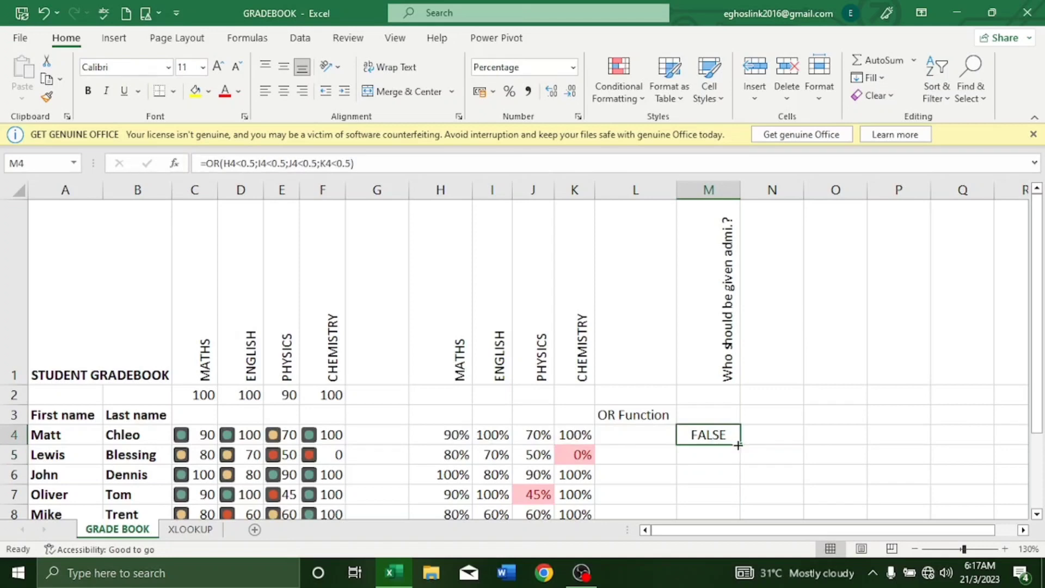
pyautogui.moveTo(737, 445)
pyautogui.mouseDown()
pyautogui.moveTo(749, 548)
pyautogui.moveTo(740, 461)
pyautogui.mouseUp()
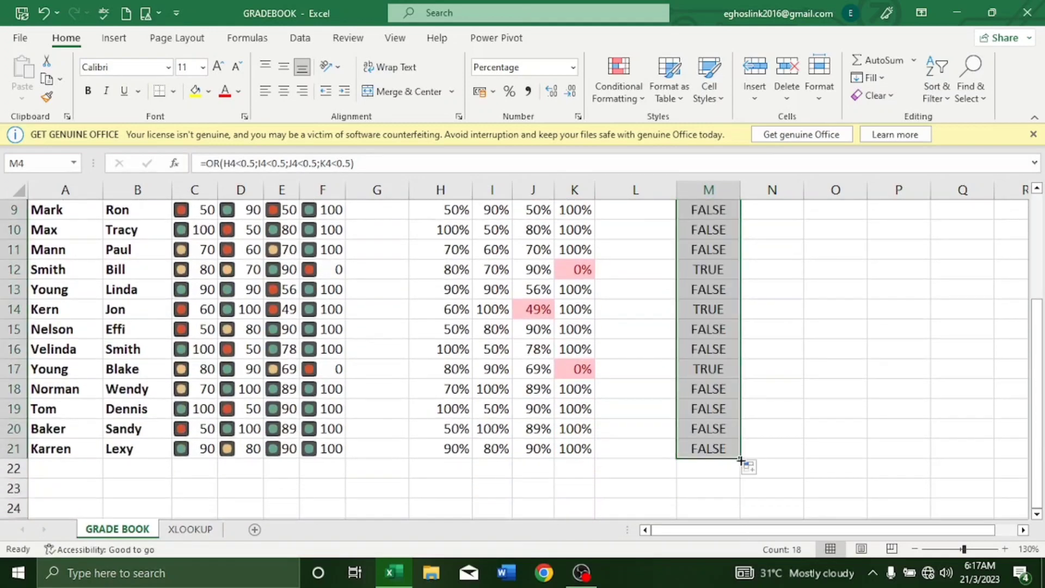
pyautogui.scroll(2, 735, 425)
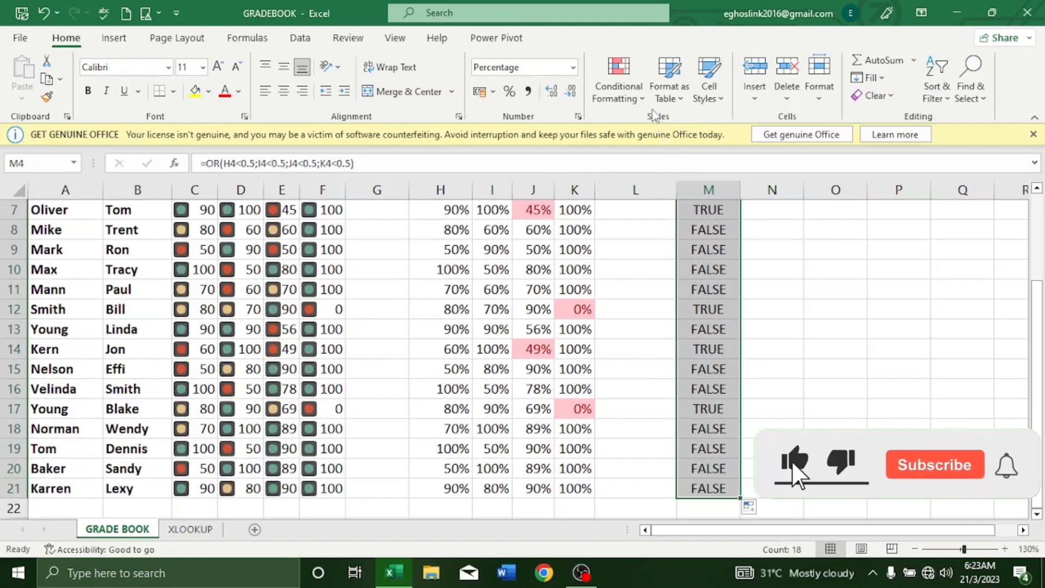
# Step: Highlight M4:M21 cells equal to TRUE with Light Red Fill and Dark Red Text
pyautogui.click(643, 102)
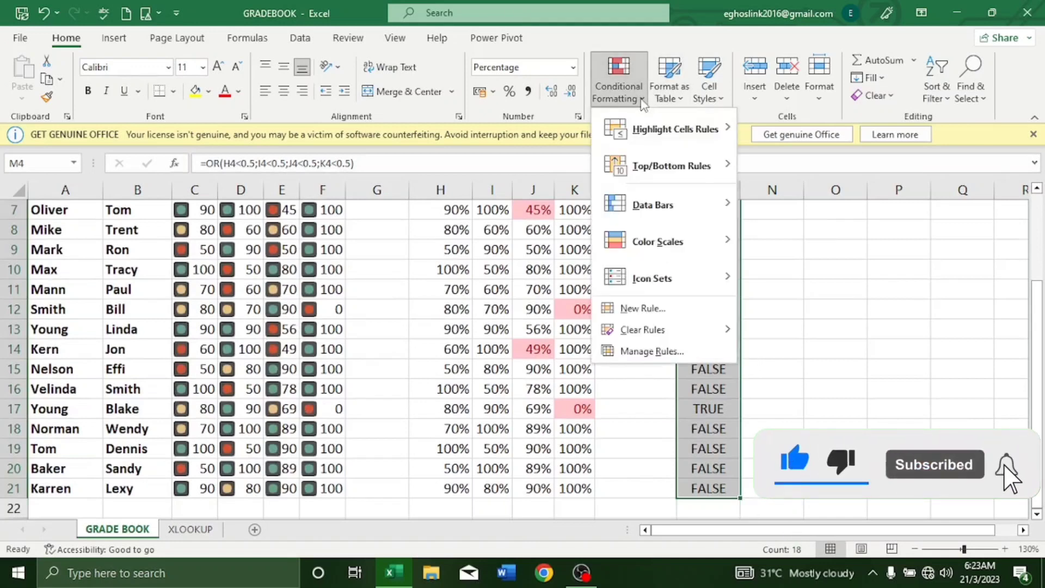
pyautogui.moveTo(655, 149)
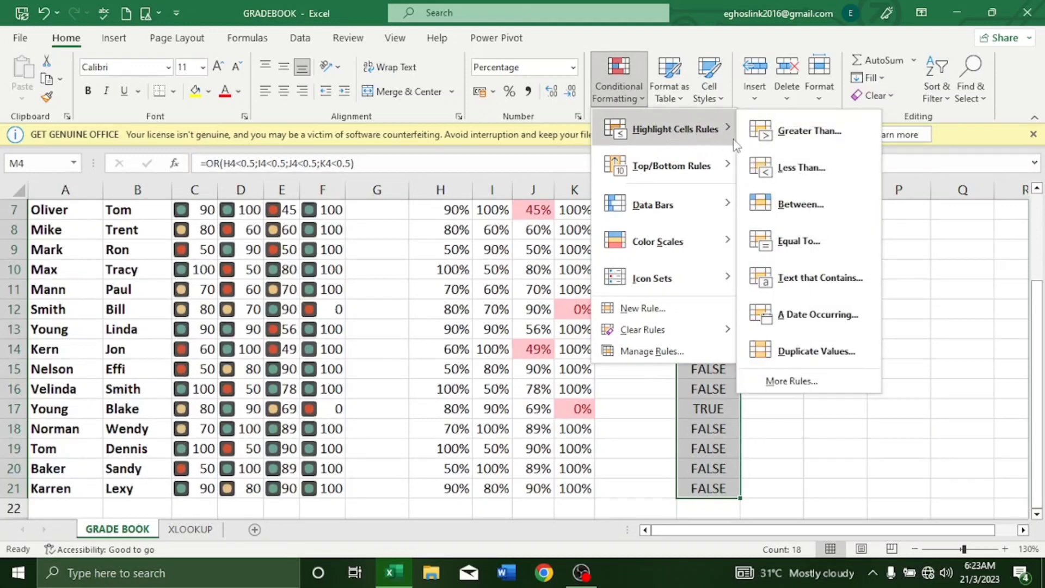
pyautogui.click(803, 248)
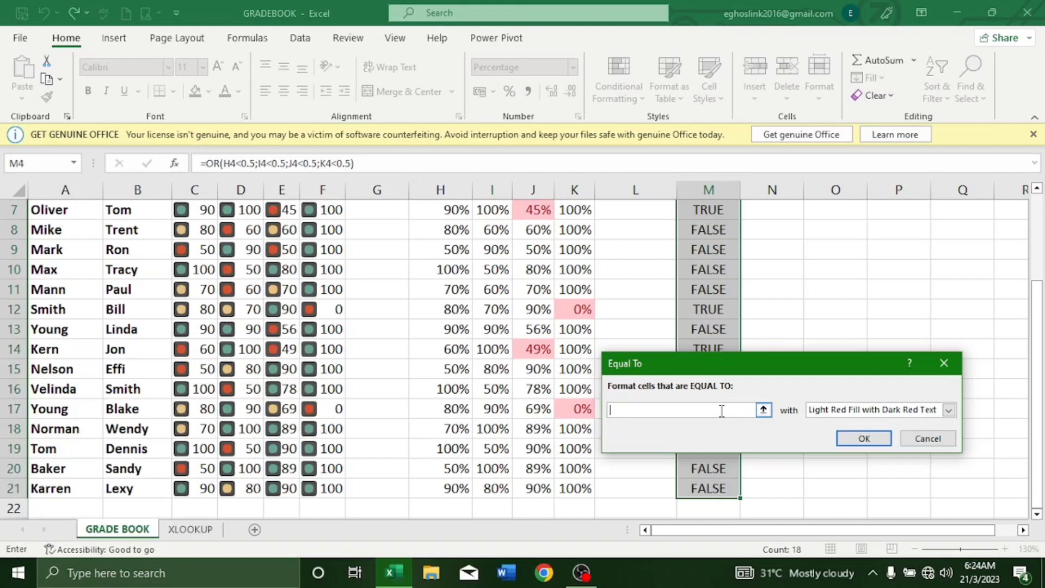
pyautogui.write('true')
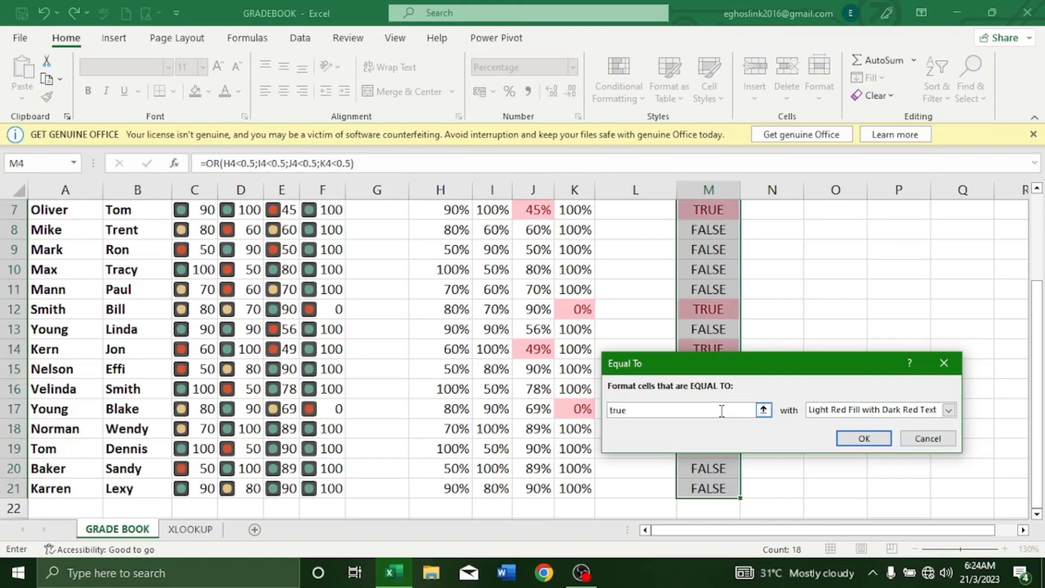
pyautogui.click(864, 439)
pyautogui.scroll(2, 862, 436)
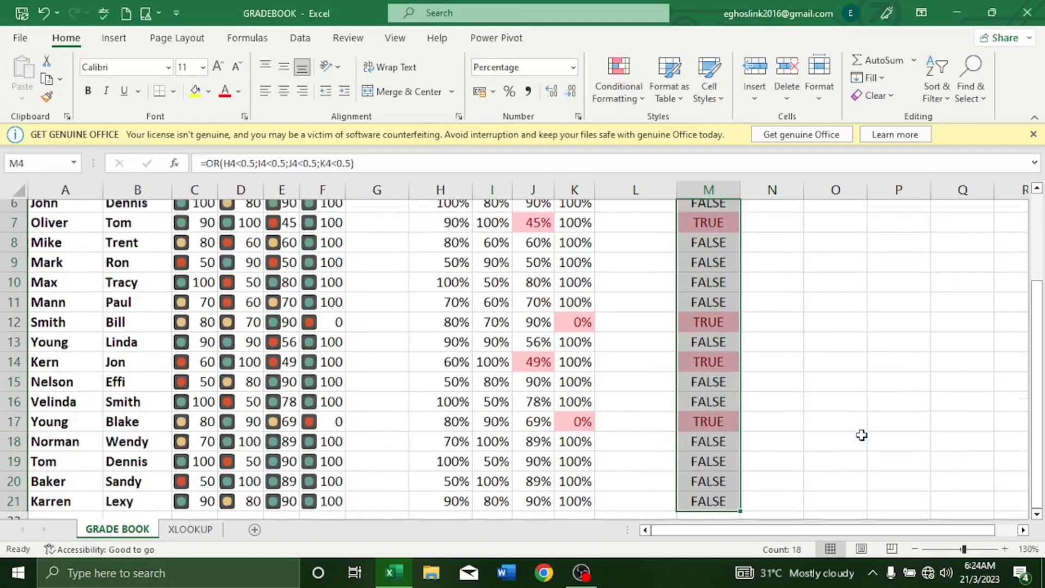
pyautogui.scroll(-1, 861, 435)
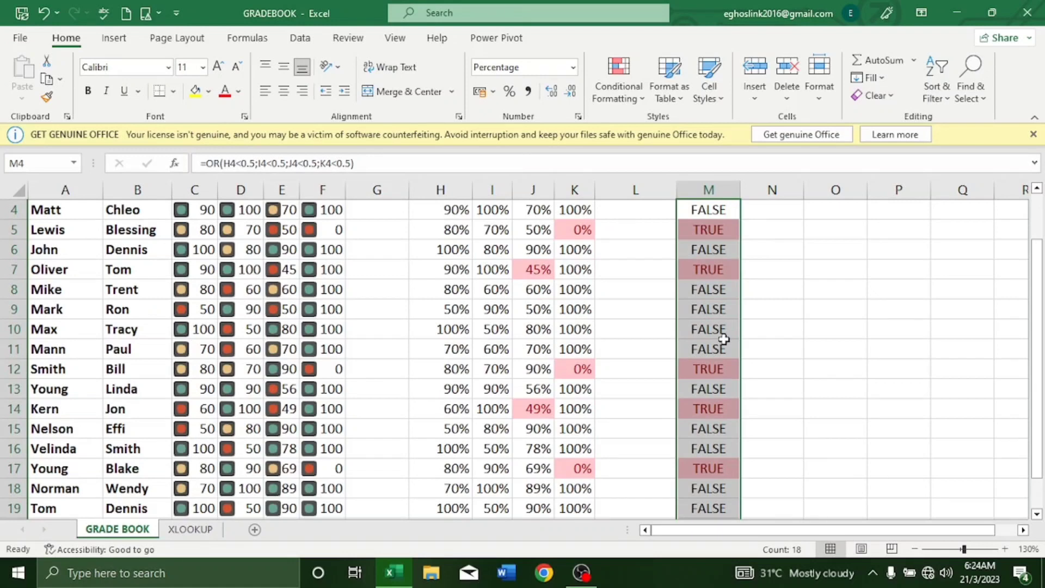
# Step: Open the XLOOKUP sheet after briefly returning to GRADE BOOK
pyautogui.scroll(1, 724, 339)
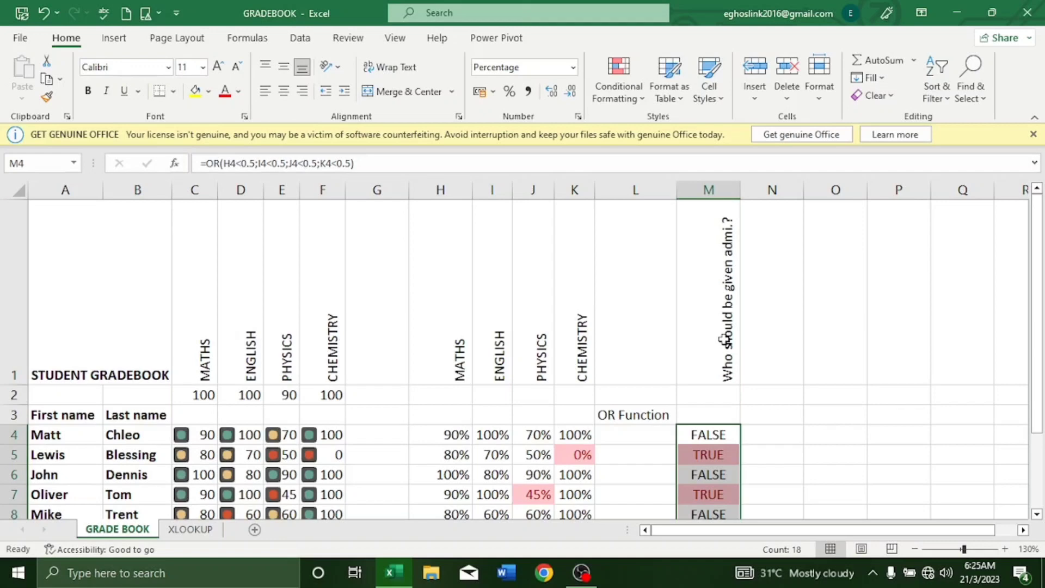
pyautogui.click(192, 529)
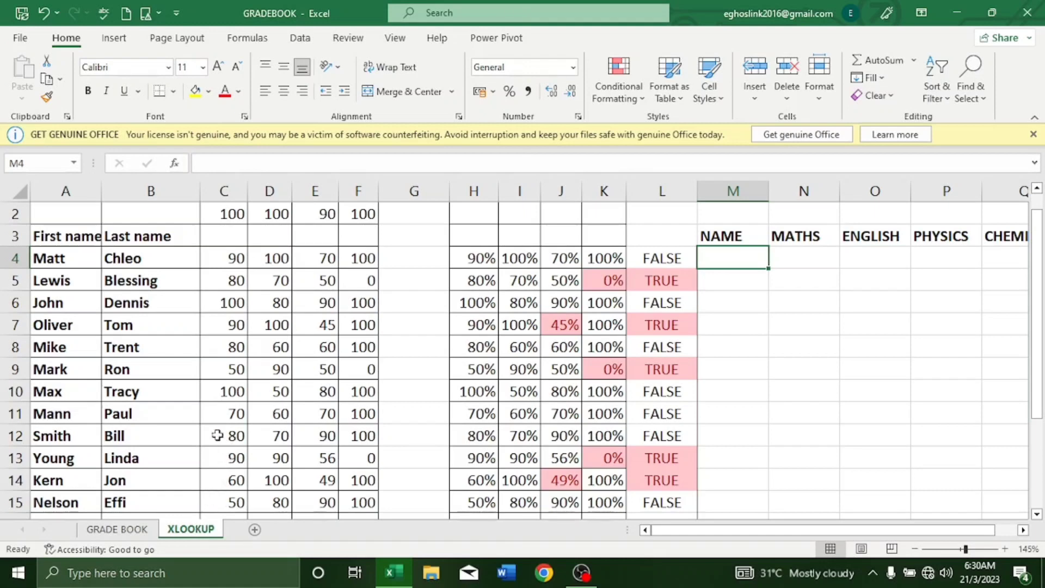
pyautogui.click(136, 531)
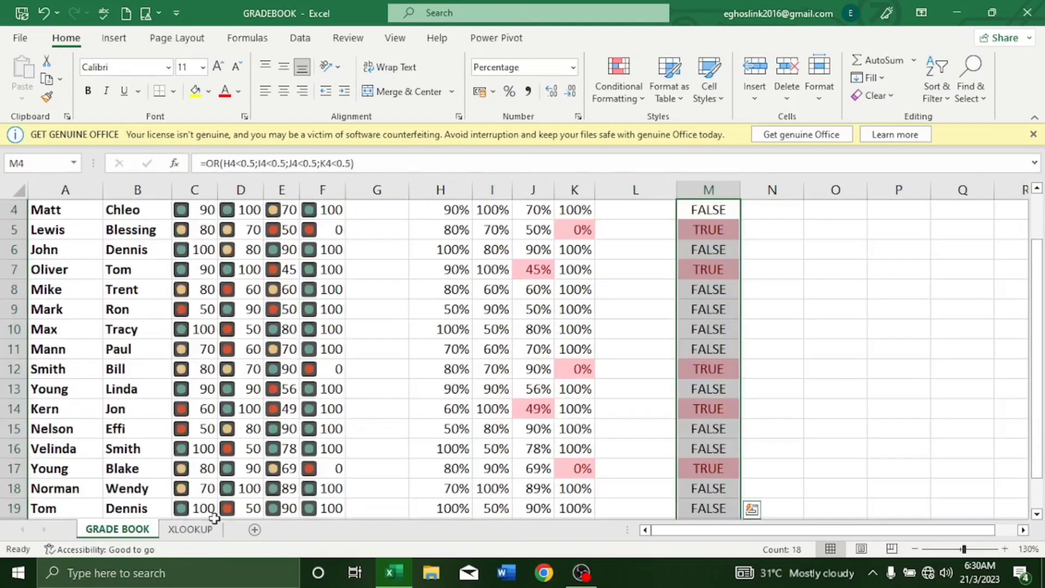
pyautogui.click(190, 529)
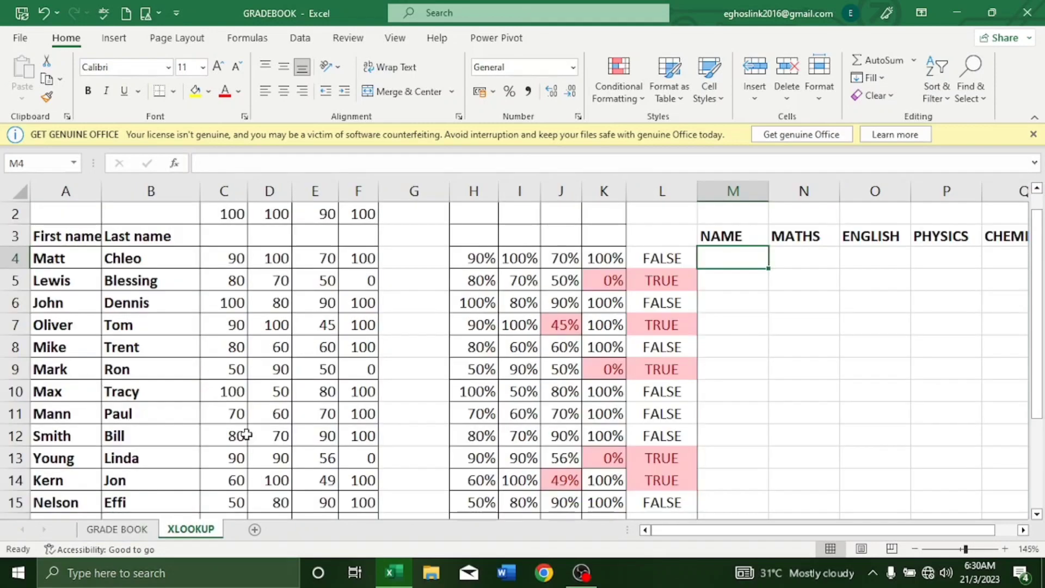
# Step: Insert a narrow empty column L before the TRUE/FALSE results
pyautogui.click(665, 188)
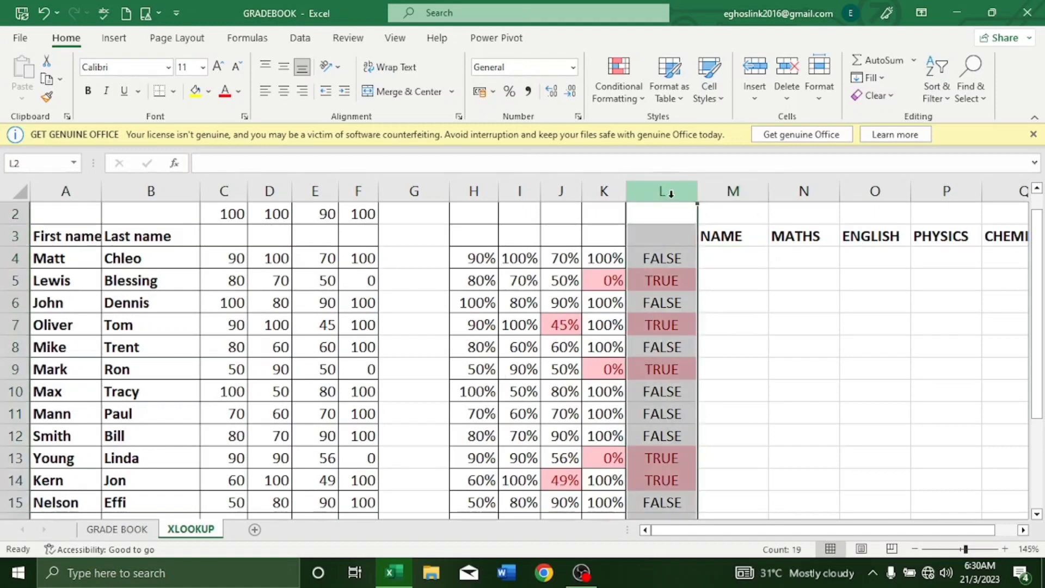
pyautogui.rightClick(675, 190)
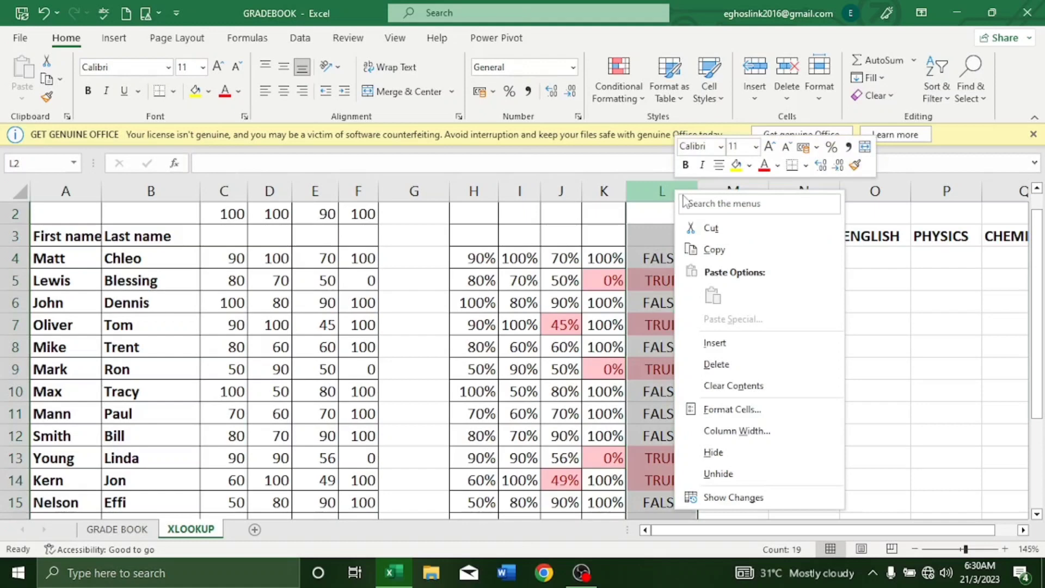
pyautogui.click(714, 343)
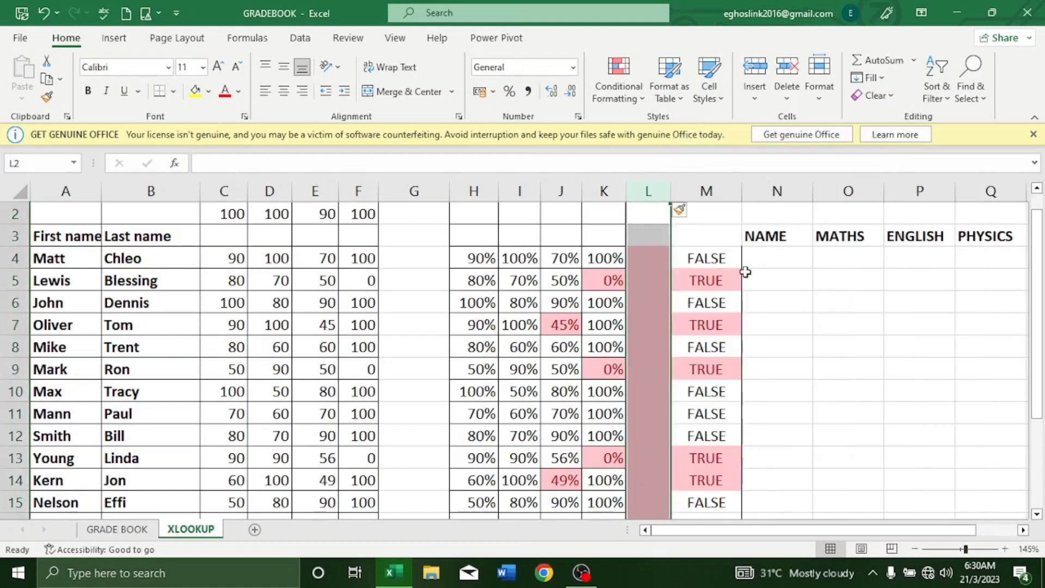
pyautogui.moveTo(670, 191); pyautogui.dragTo(679, 191)
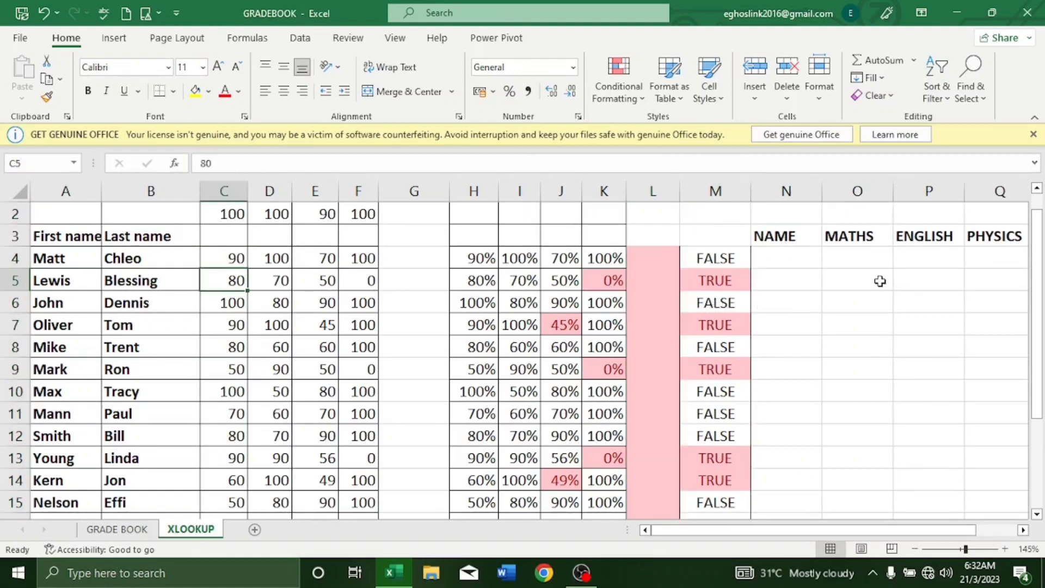
# Step: Select O4 under MATHS and scroll right until CHEMISTRY is visible
pyautogui.click(850, 262)
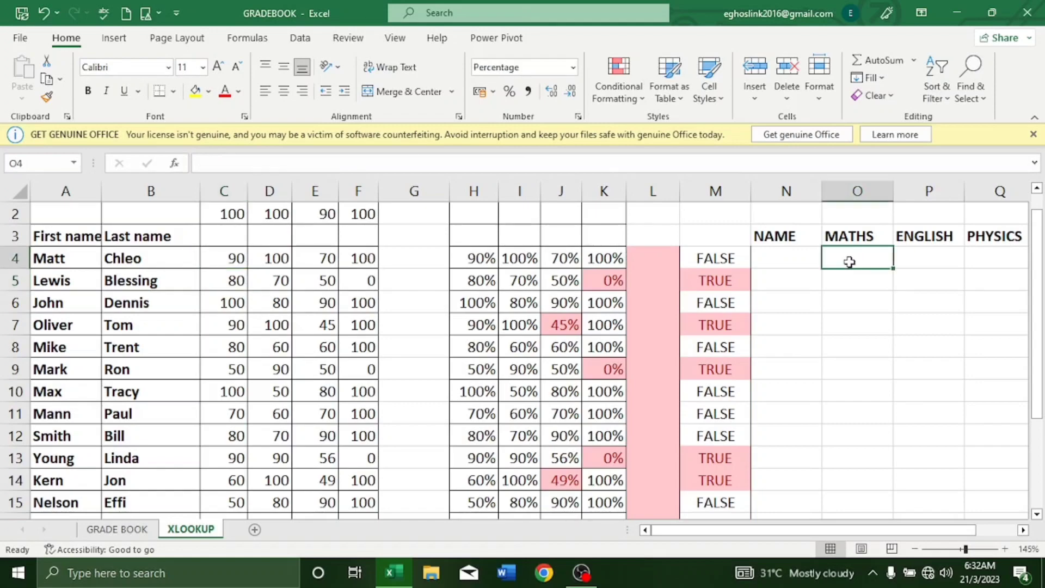
pyautogui.click(1023, 533)
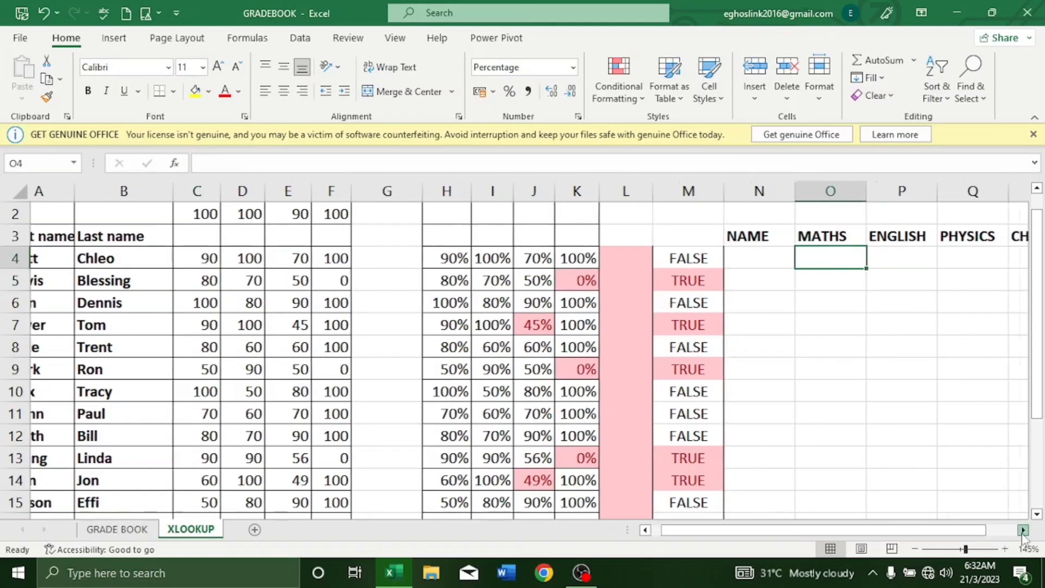
pyautogui.click(1023, 533)
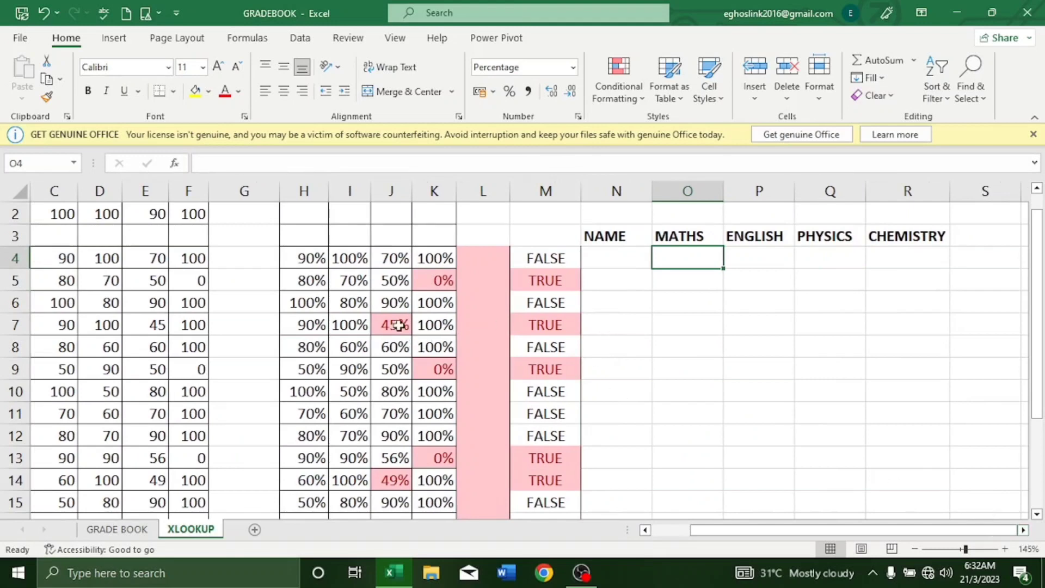
pyautogui.scroll(1, 397, 321)
pyautogui.scroll(-1, 717, 281)
# Step: Start an XLOOKUP in O4 with N4 as the lookup value
pyautogui.write('=')
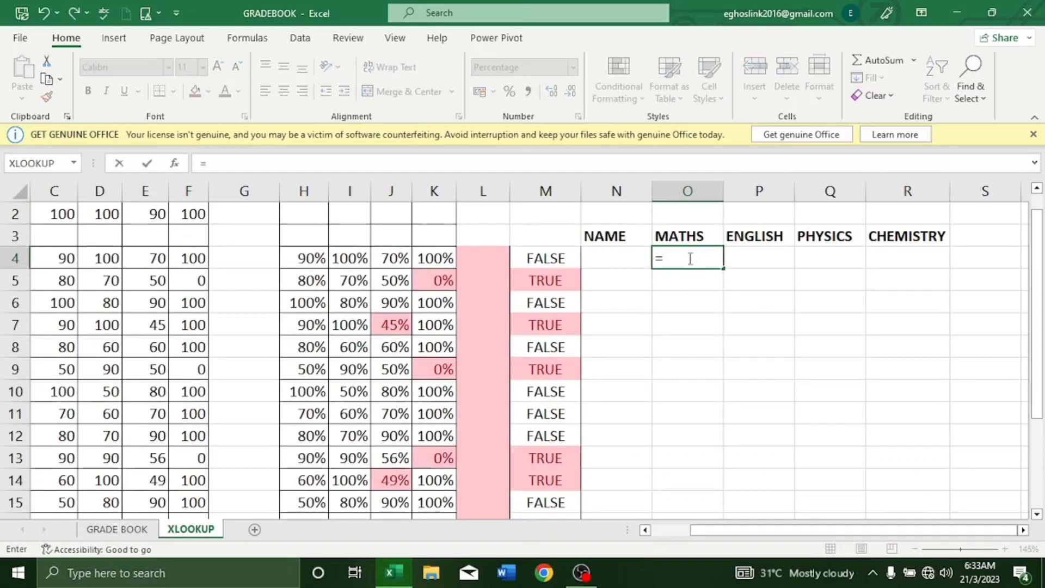
pyautogui.write('x')
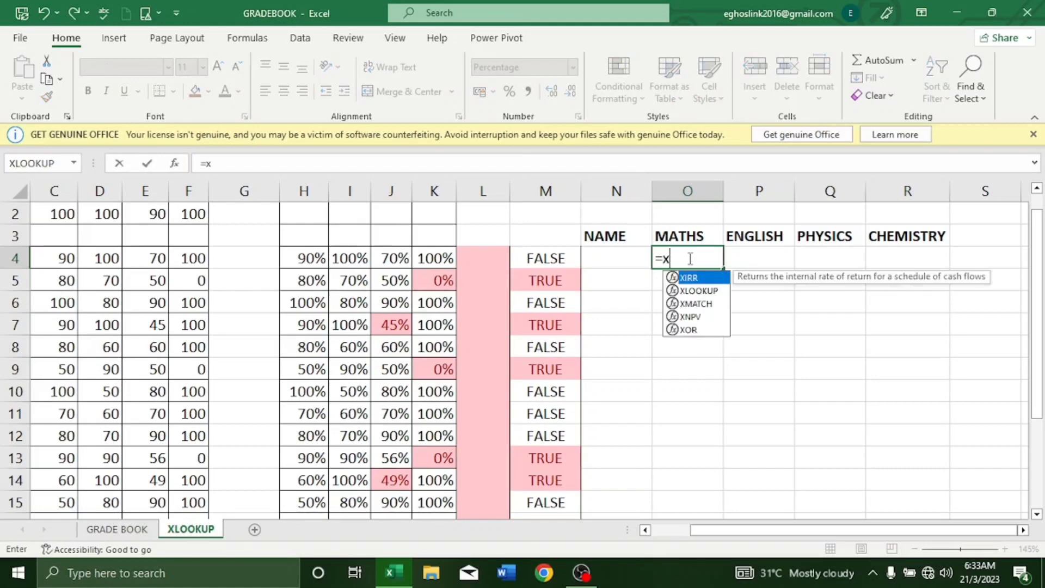
pyautogui.doubleClick(704, 291)
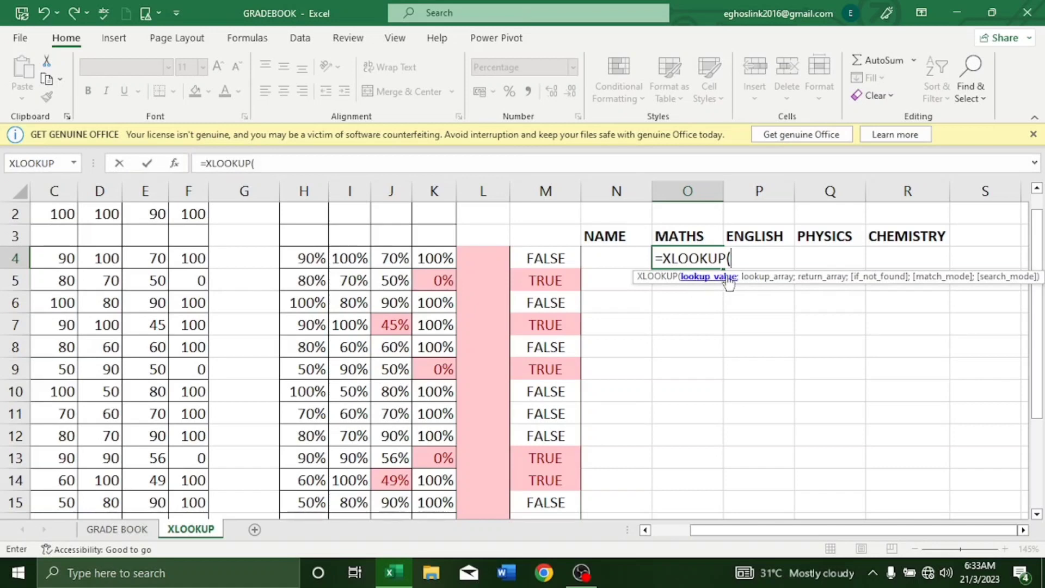
pyautogui.click(622, 262)
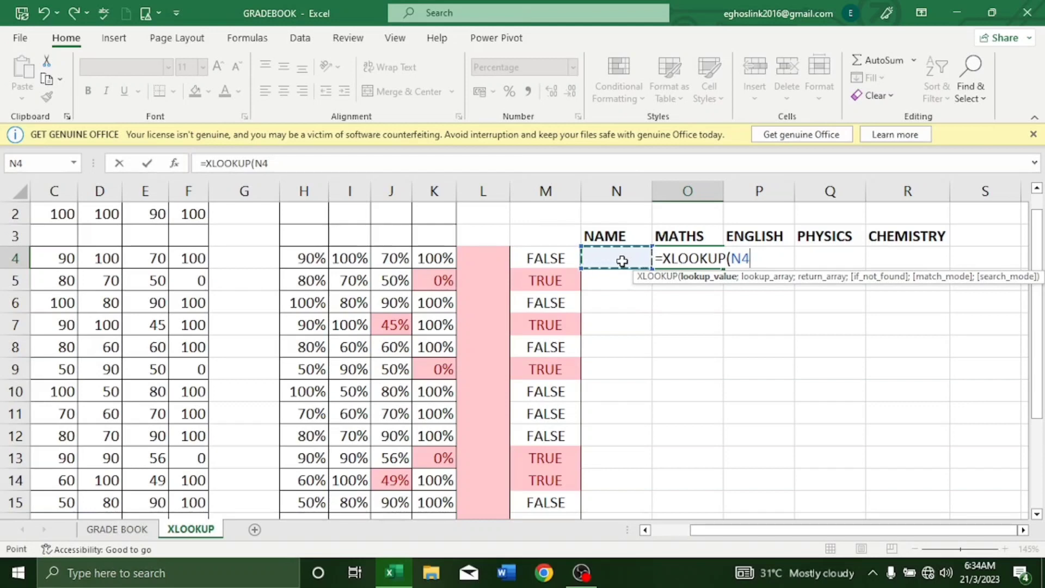
pyautogui.write(';')
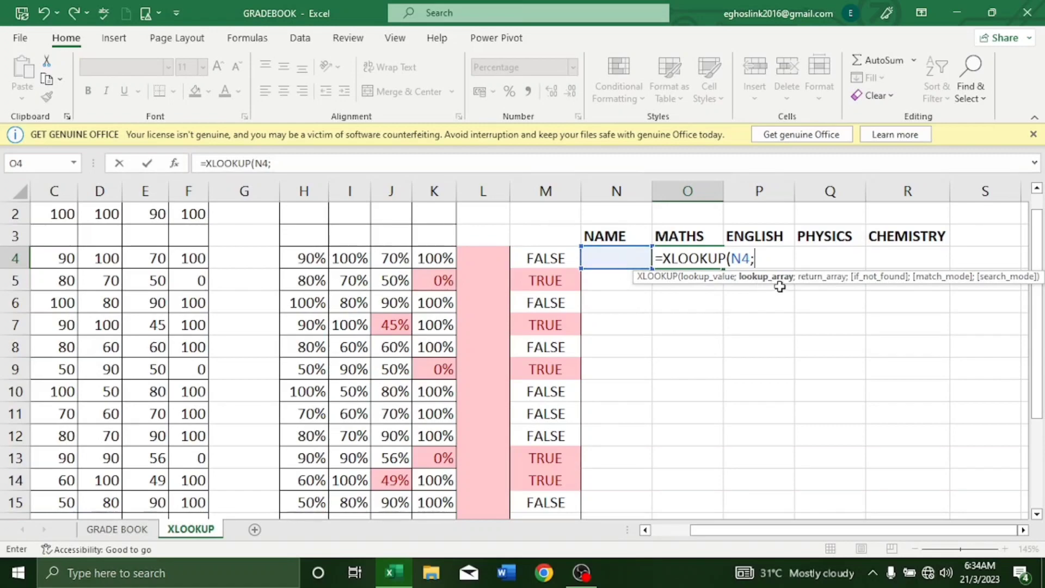
# Step: Set the XLOOKUP lookup array to the last names B4:B21
pyautogui.click(646, 530)
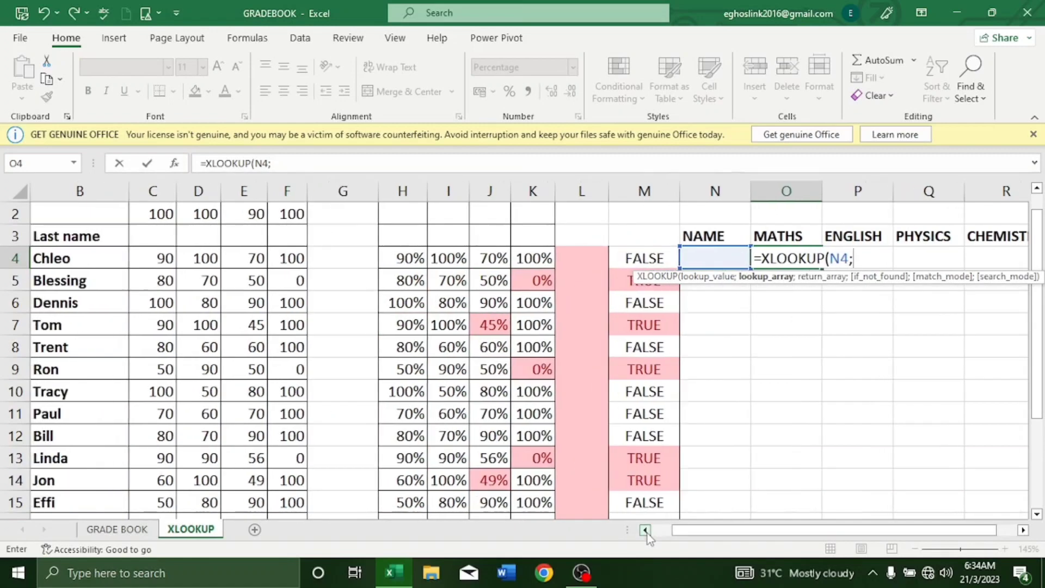
pyautogui.click(646, 530)
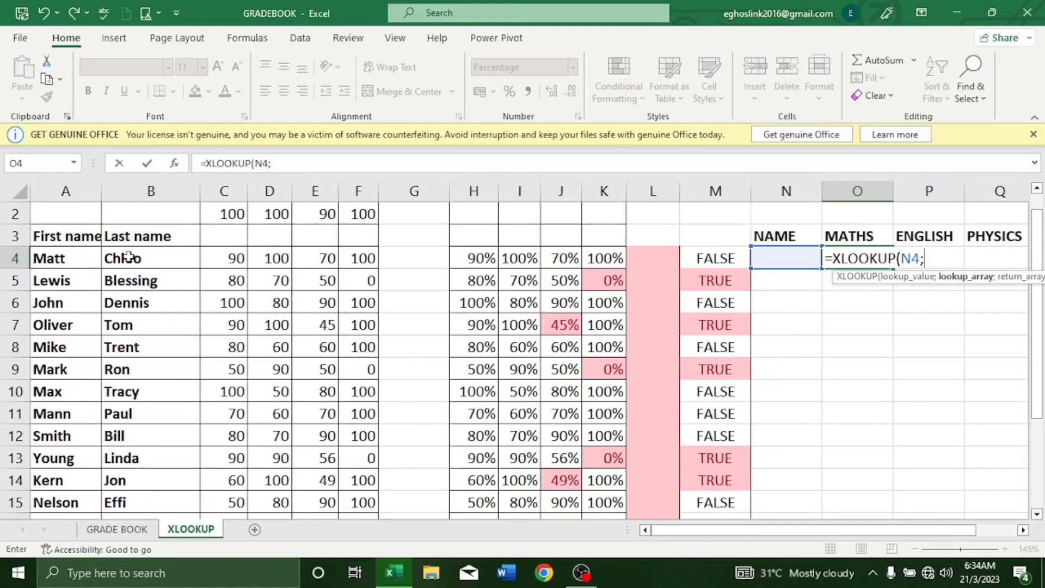
pyautogui.click(128, 256)
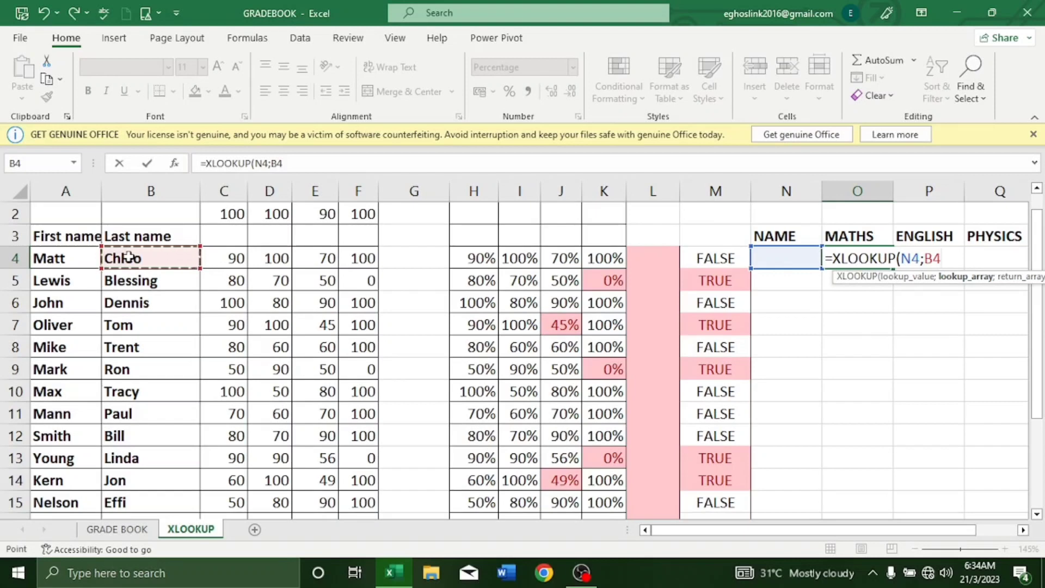
pyautogui.hotkey('ctrl', 'shift', 'Down')
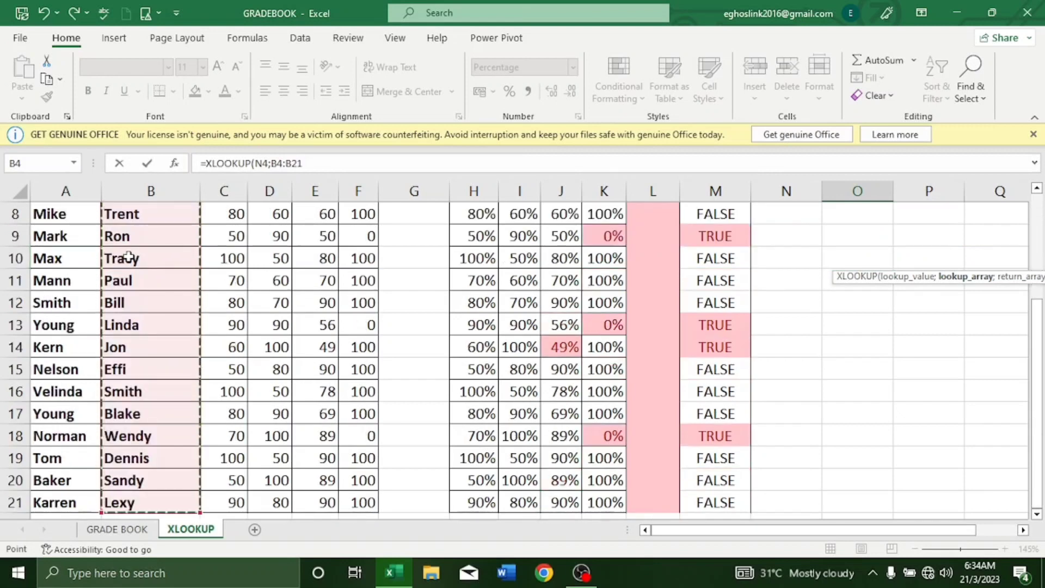
pyautogui.write(';')
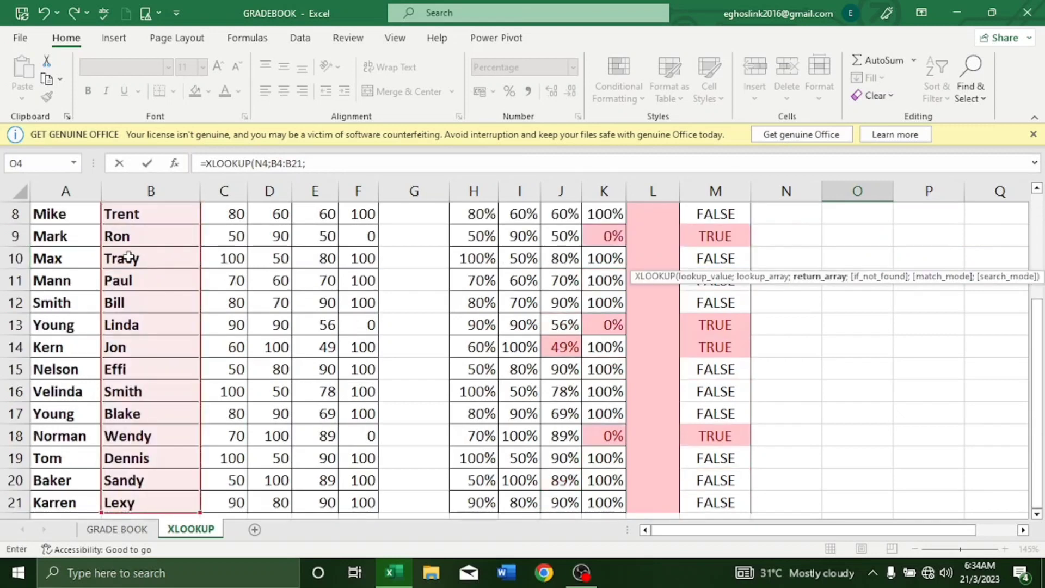
pyautogui.scroll(2, 542, 290)
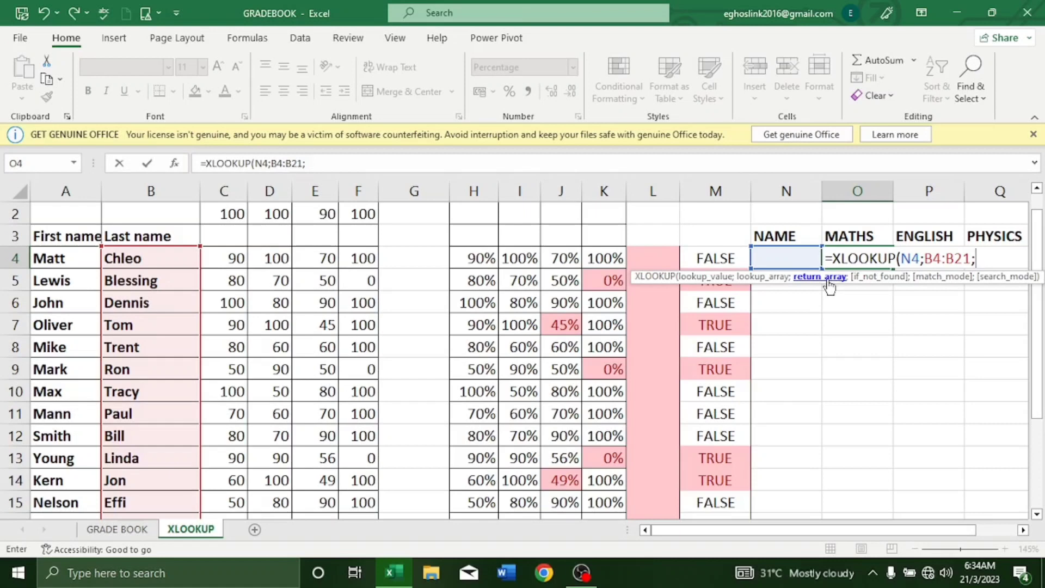
# Step: Set H4:K21 as the return array, committing =XLOOKUP(N4;B4:B21;H4:K21)
pyautogui.click(481, 261)
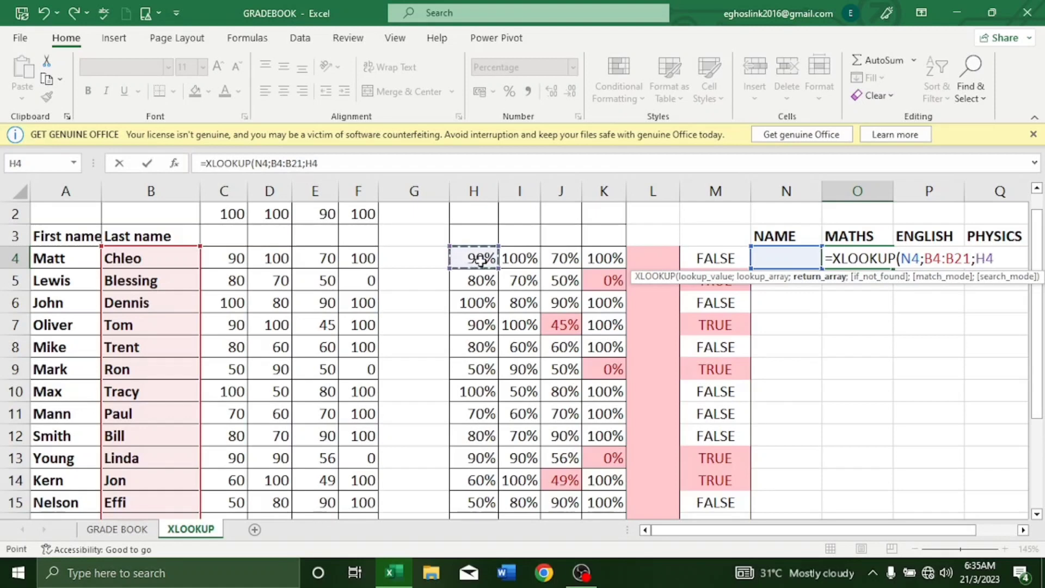
pyautogui.moveTo(490, 265); pyautogui.dragTo(621, 455)
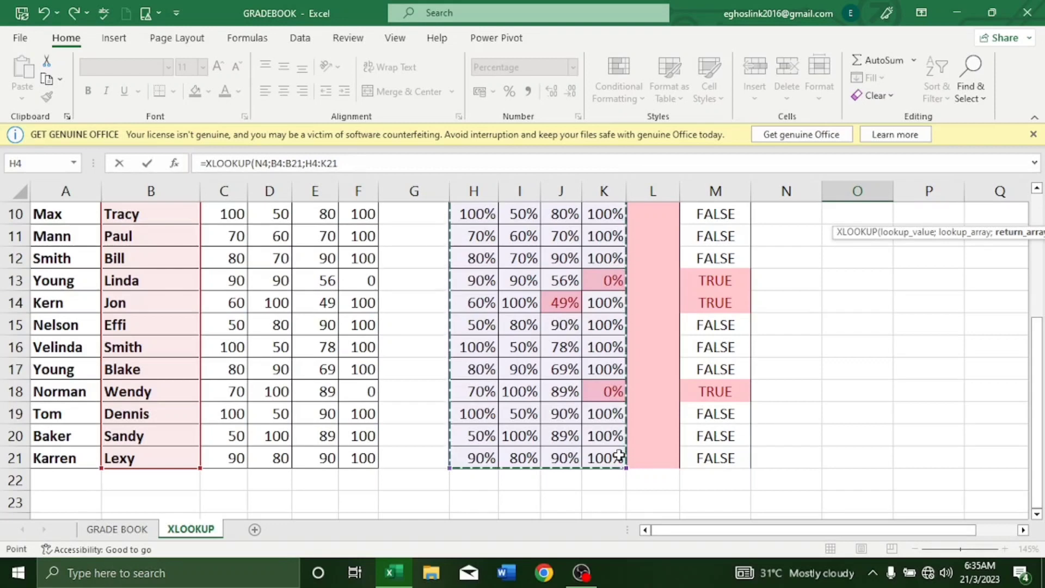
pyautogui.press('Return')
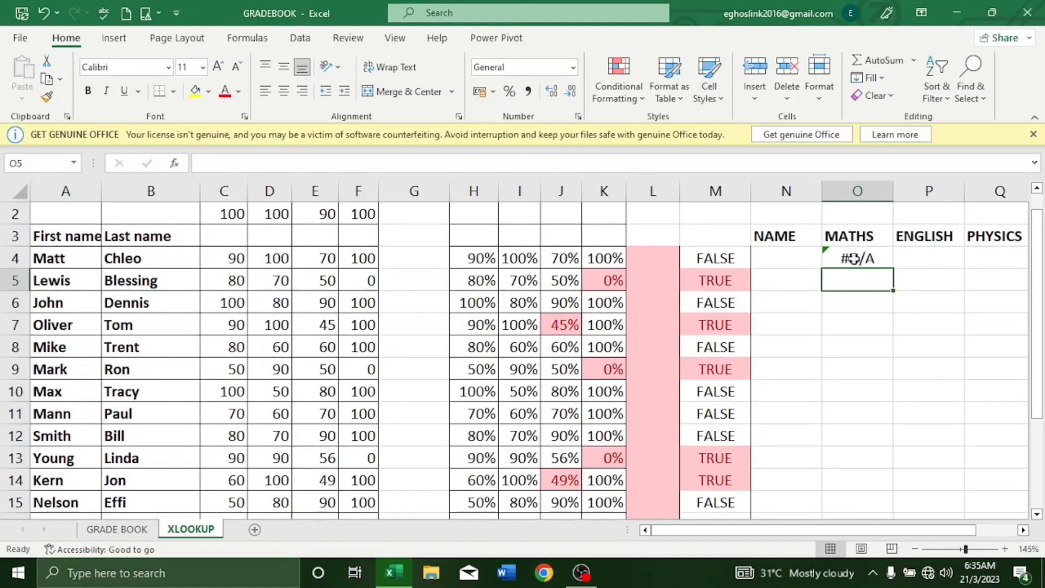
# Step: Enter a student's name in N4, returning 80%, 70%, 50% and 0%
pyautogui.click(779, 262)
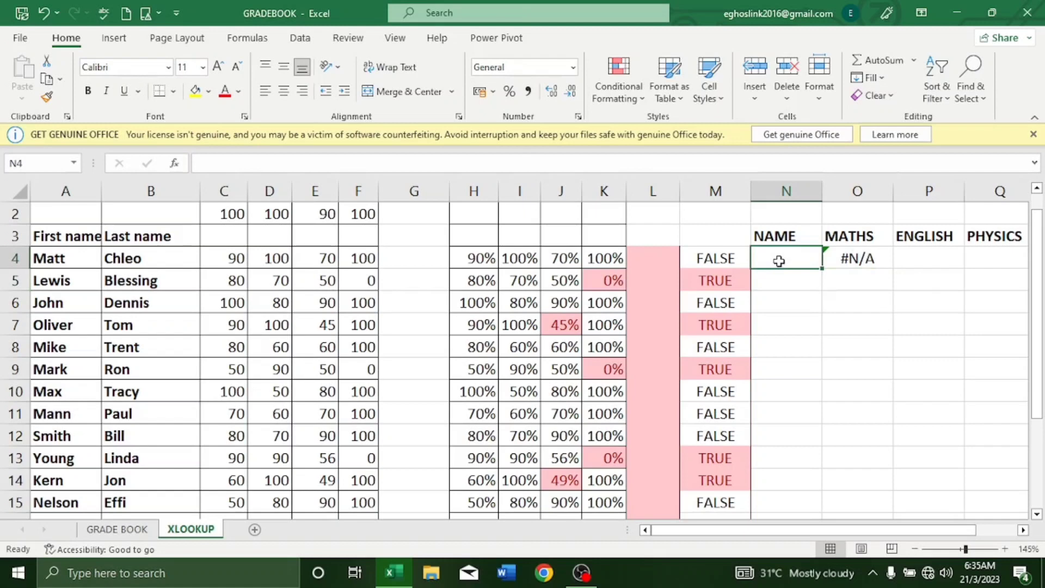
pyautogui.write('B')
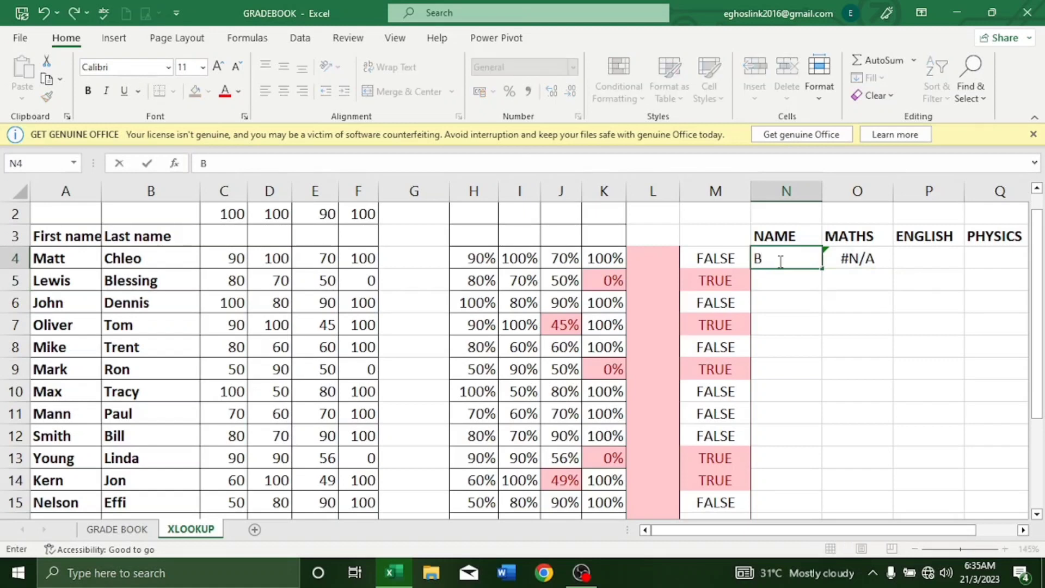
pyautogui.write('lessing')
pyautogui.press('Return')
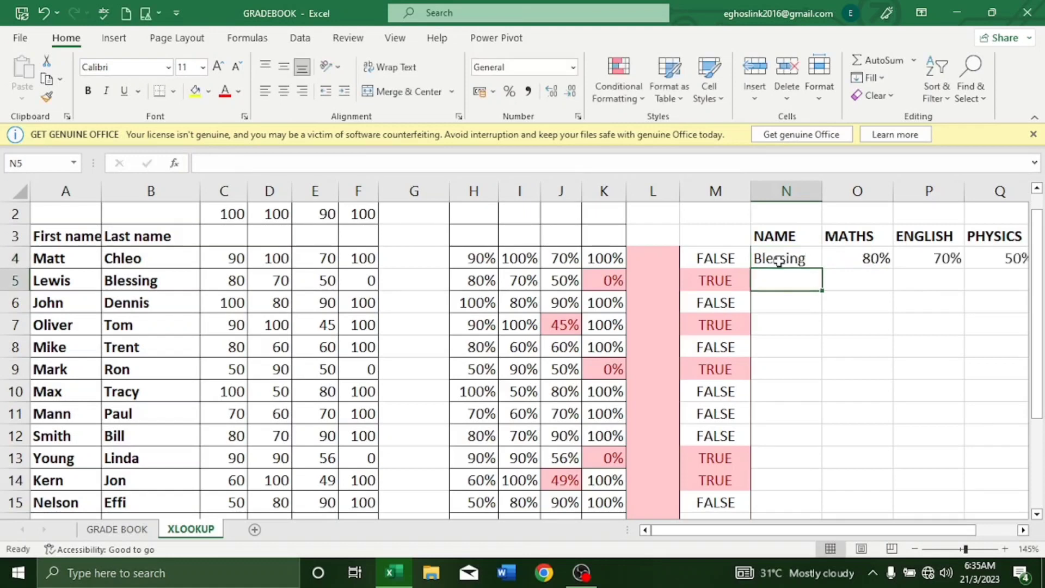
pyautogui.click(1023, 529)
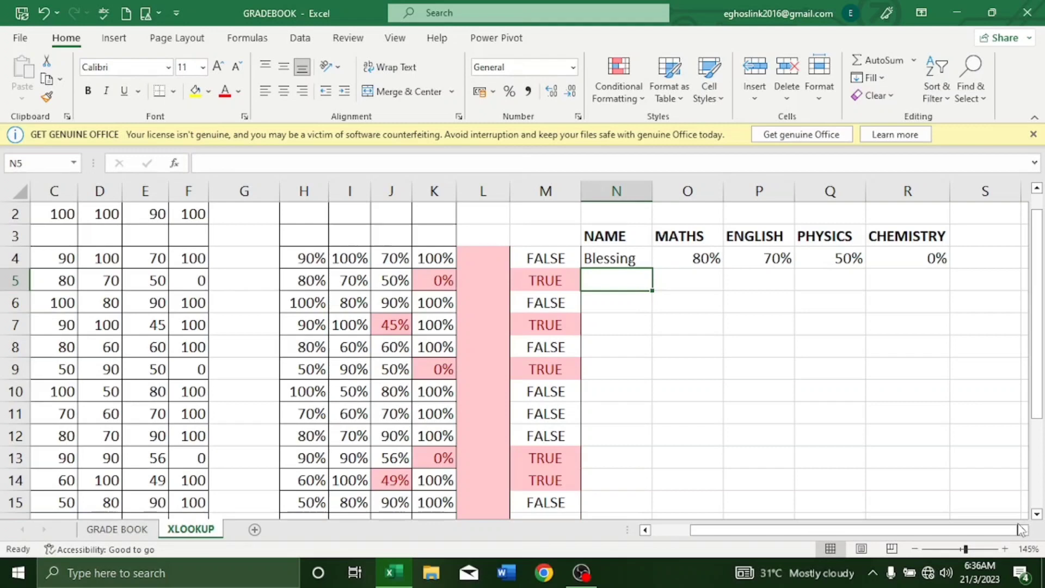
pyautogui.click(644, 531)
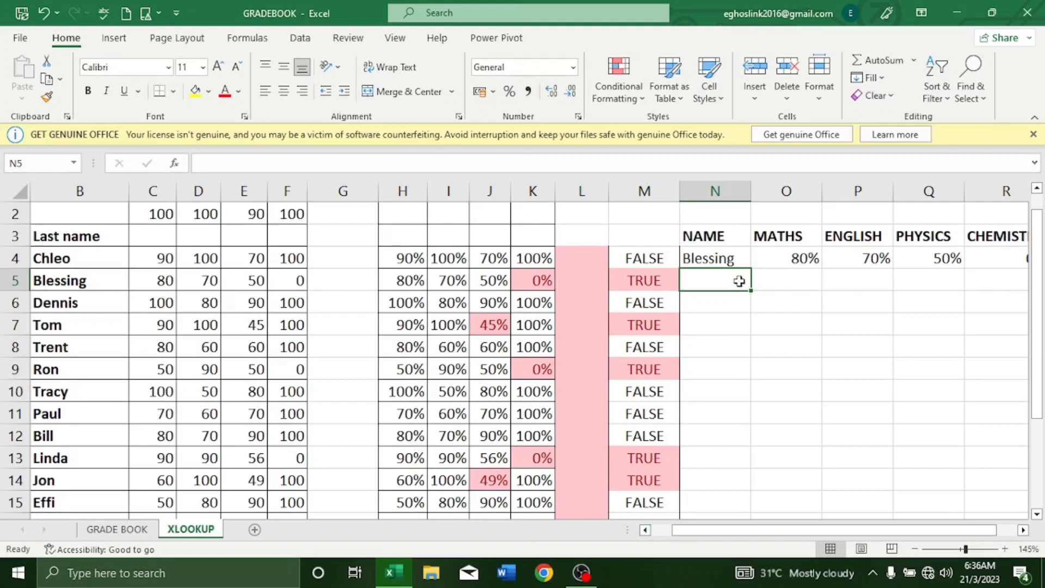
pyautogui.click(729, 260)
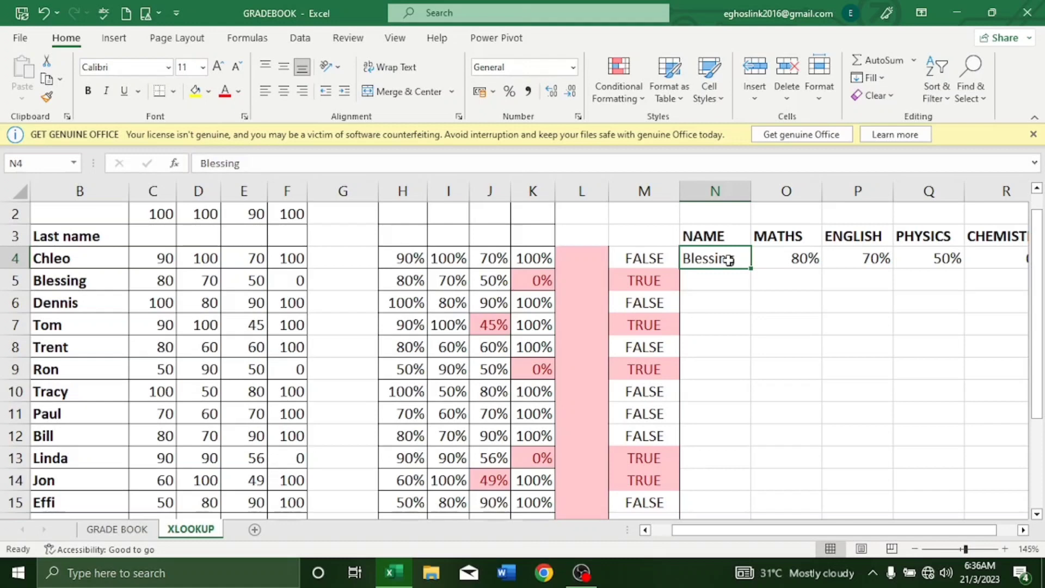
# Step: Replace N4 with another student's name, returning 50%, 80%, 90% and 100%
pyautogui.write('effi')
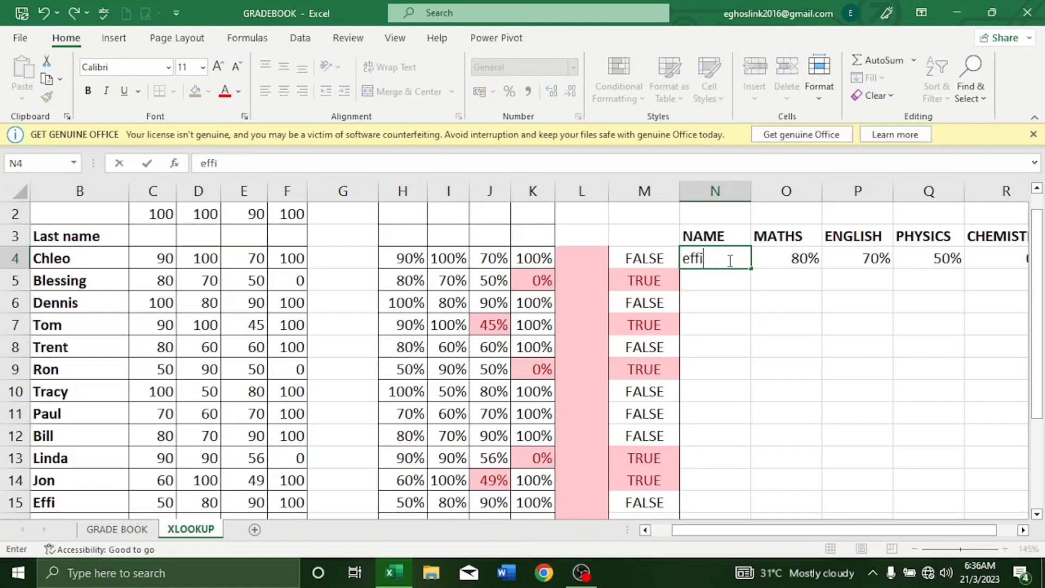
pyautogui.press('Return')
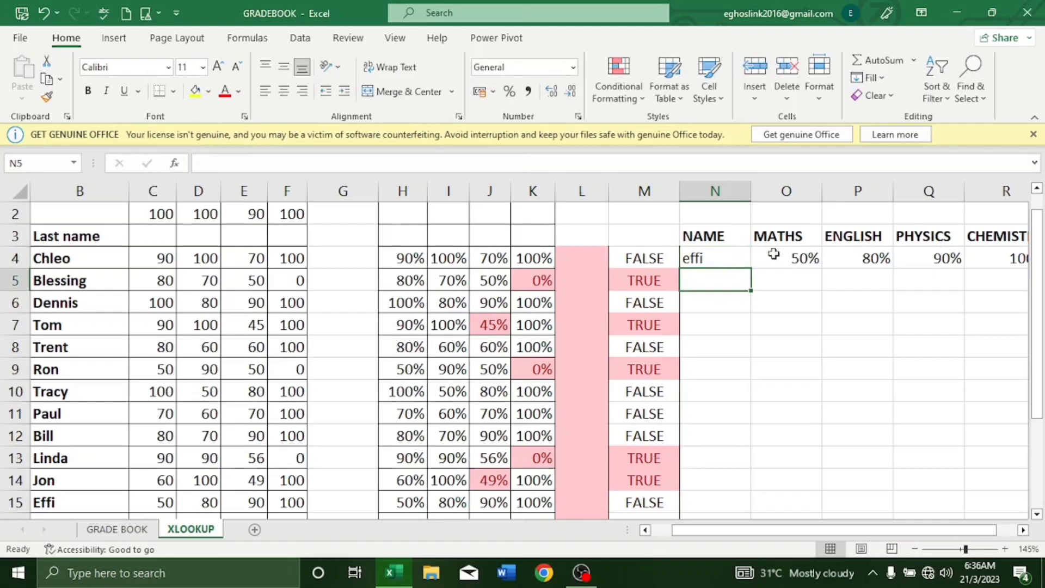
pyautogui.click(1023, 529)
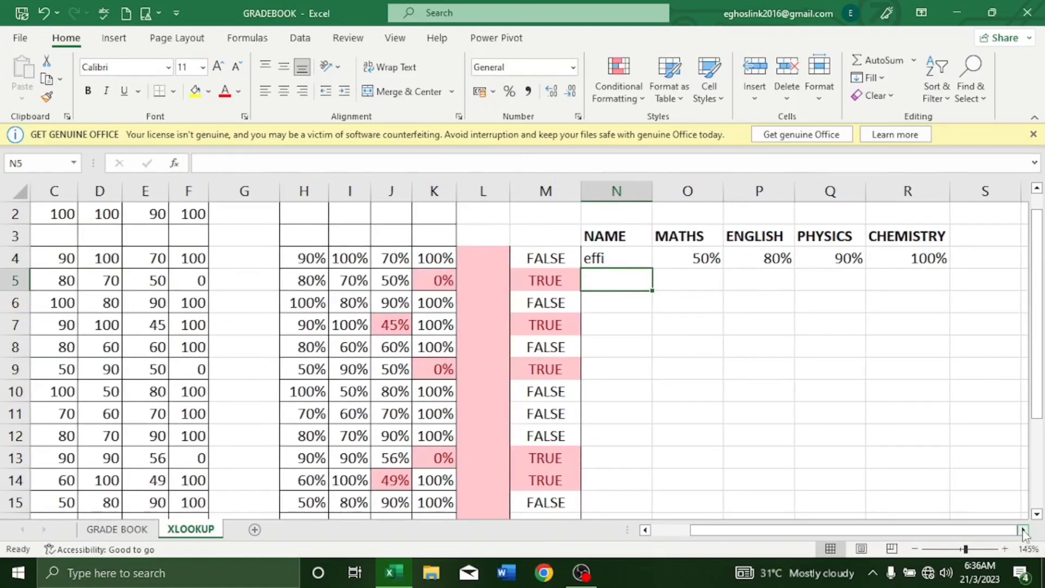